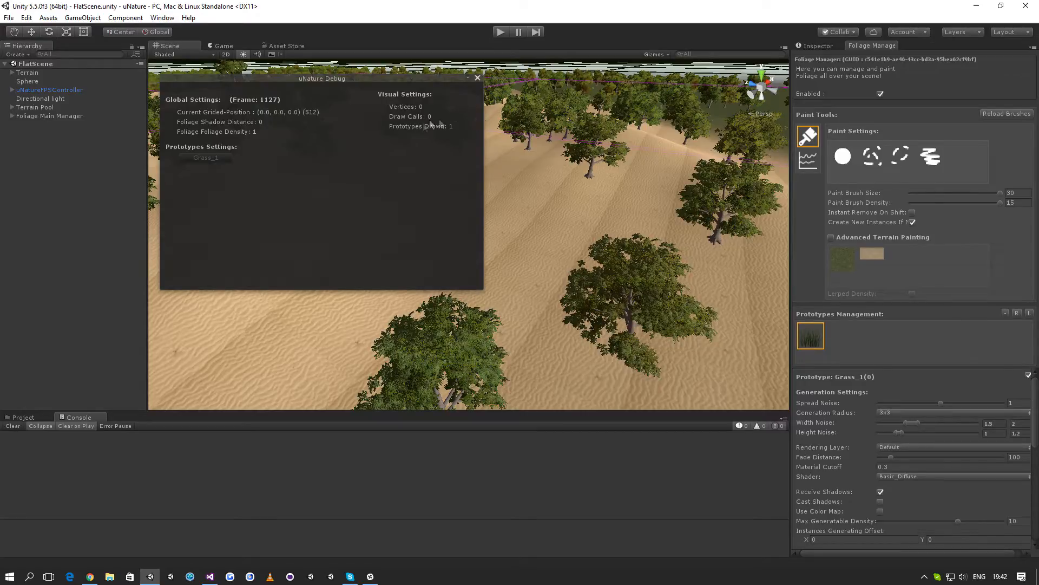
Examine the Grass_1 prototype details in the uNature Debug window and close the window.
{"action": "left_click_drag", "start_coordinate": [396, 114], "coordinate": [434, 128]}
{"action": "left_click_drag", "start_coordinate": [367, 97], "coordinate": [374, 100]}
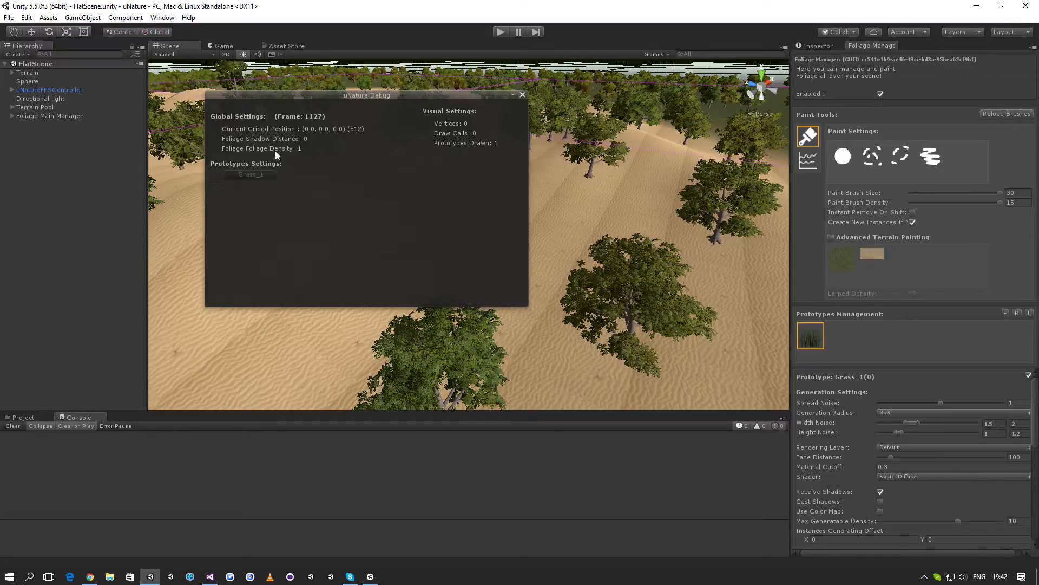
{"action": "left_click", "coordinate": [246, 175]}
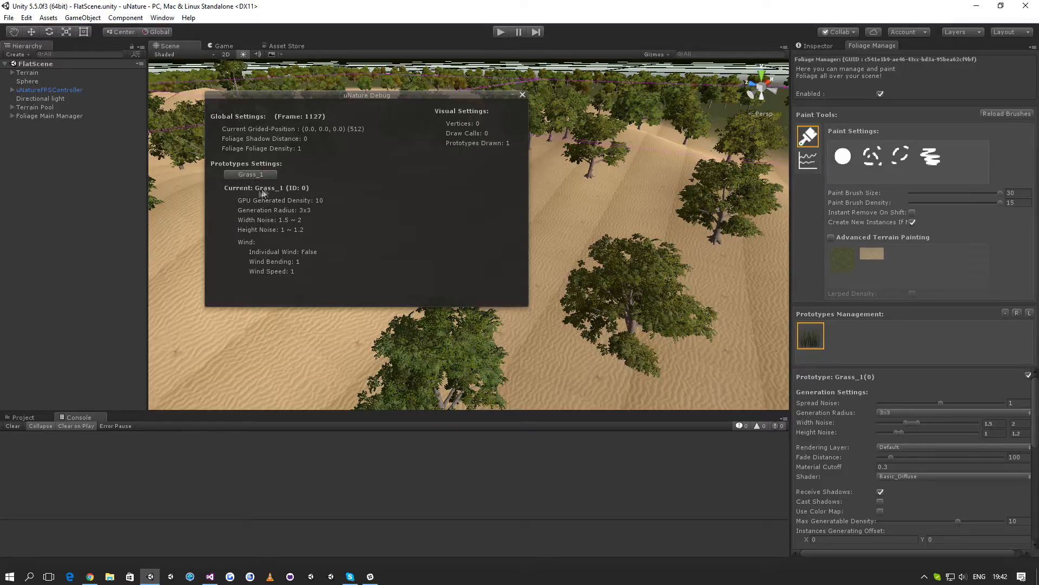
{"action": "left_click", "coordinate": [239, 175]}
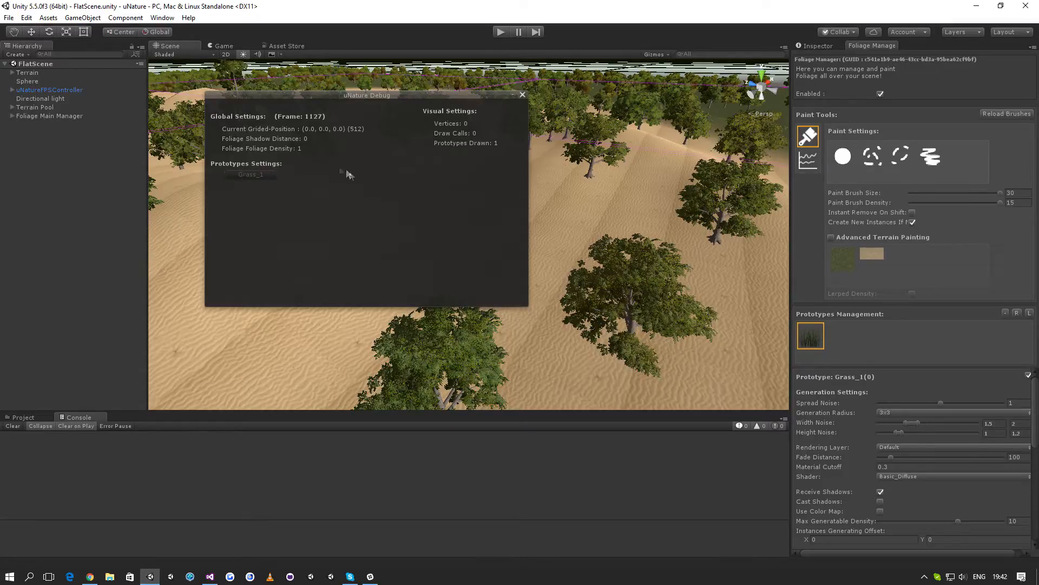
{"action": "left_click", "coordinate": [261, 177]}
{"action": "left_click", "coordinate": [249, 175]}
{"action": "left_click", "coordinate": [254, 178]}
{"action": "left_click", "coordinate": [262, 174]}
{"action": "mouse_move", "coordinate": [475, 97]}
{"action": "left_mouse_down"}
{"action": "mouse_move", "coordinate": [444, 100]}
{"action": "mouse_move", "coordinate": [456, 98]}
{"action": "left_mouse_up"}
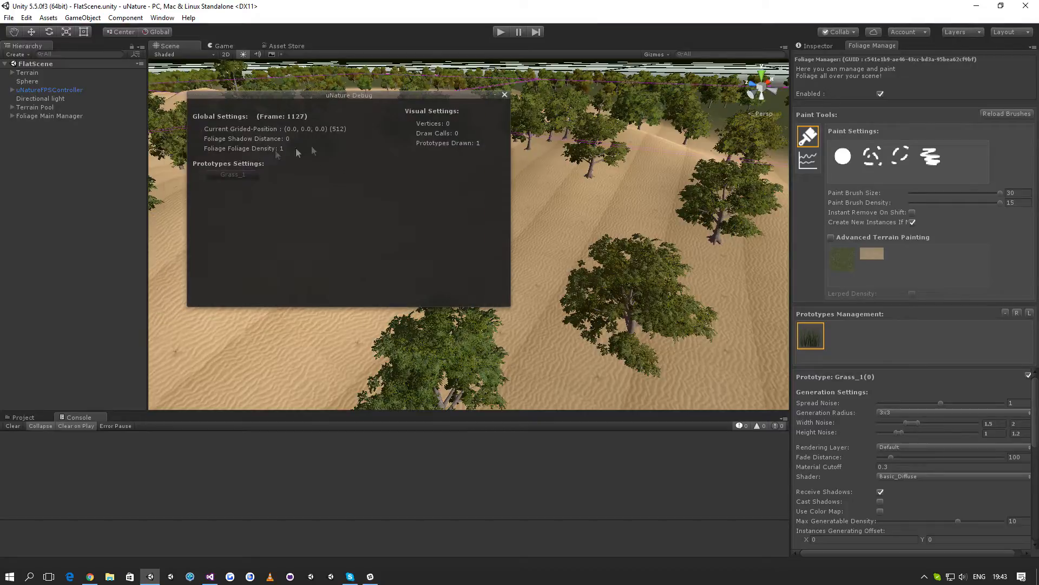
{"action": "left_click", "coordinate": [504, 96]}
Paint Grass_1 foliage with the round brush on the empty ground beyond the terrain's edge.
{"action": "right_click_drag", "start_coordinate": [506, 157], "coordinate": [676, 292]}
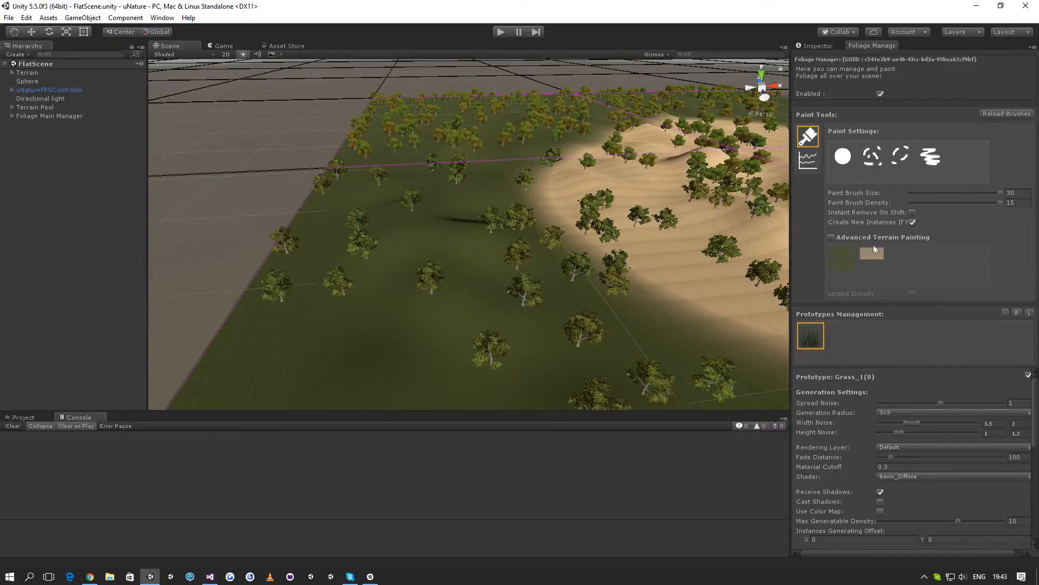
{"action": "left_click", "coordinate": [832, 237]}
{"action": "mouse_move", "coordinate": [789, 219]}
{"action": "left_mouse_down"}
{"action": "mouse_move", "coordinate": [737, 220]}
{"action": "mouse_move", "coordinate": [771, 222]}
{"action": "left_mouse_up"}
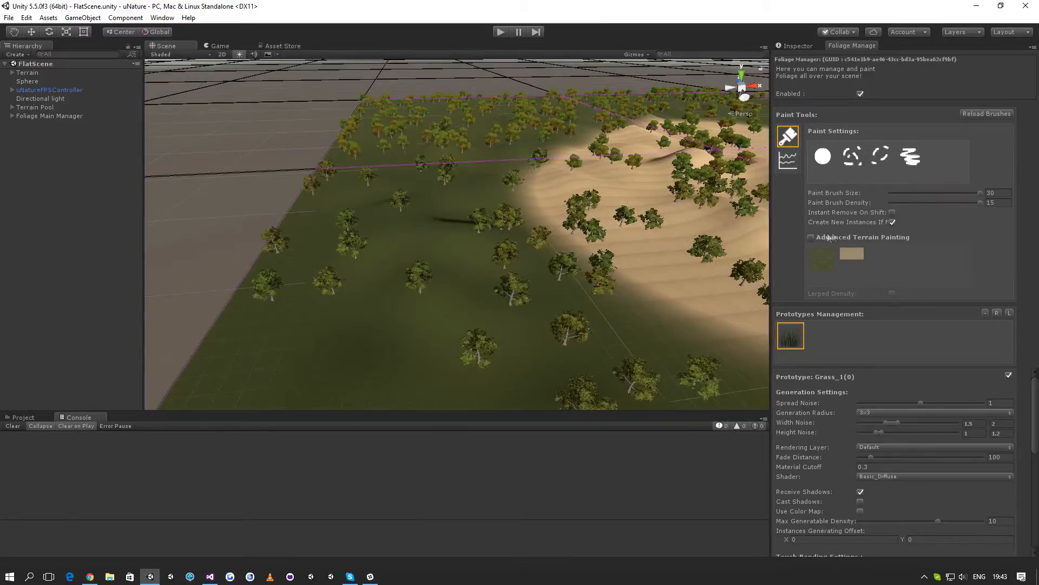
{"action": "right_click_drag", "start_coordinate": [604, 254], "coordinate": [534, 250]}
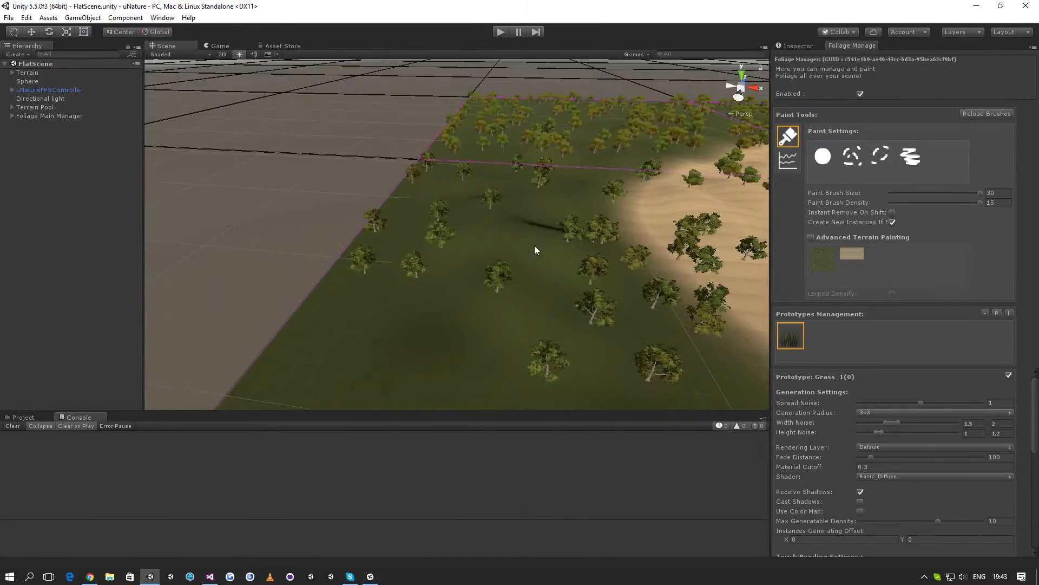
{"action": "left_click", "coordinate": [812, 160]}
{"action": "right_click_drag", "start_coordinate": [704, 230], "coordinate": [600, 239]}
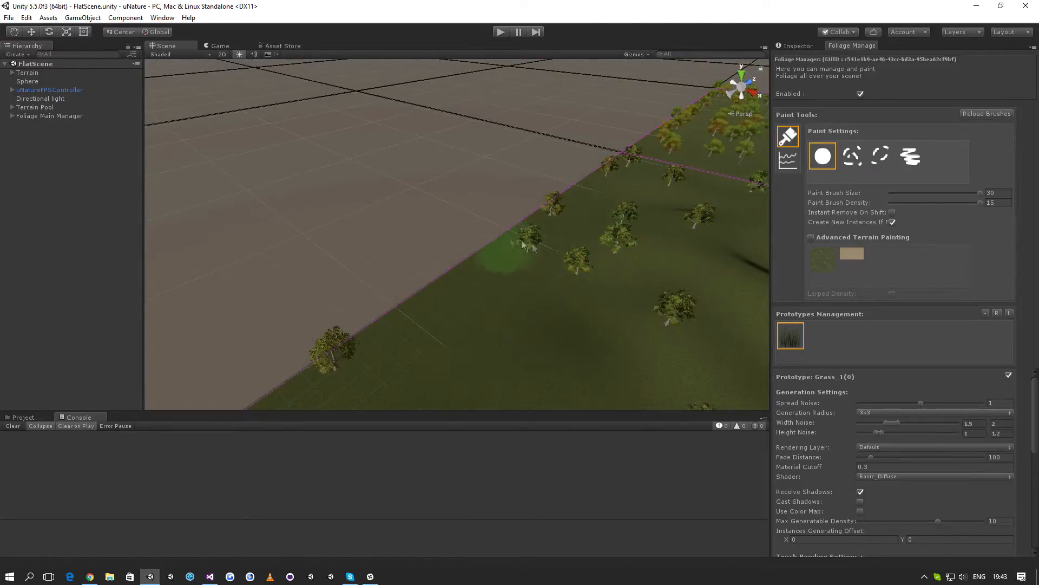
{"action": "right_click_drag", "start_coordinate": [407, 229], "coordinate": [428, 167]}
{"action": "left_click", "coordinate": [461, 259]}
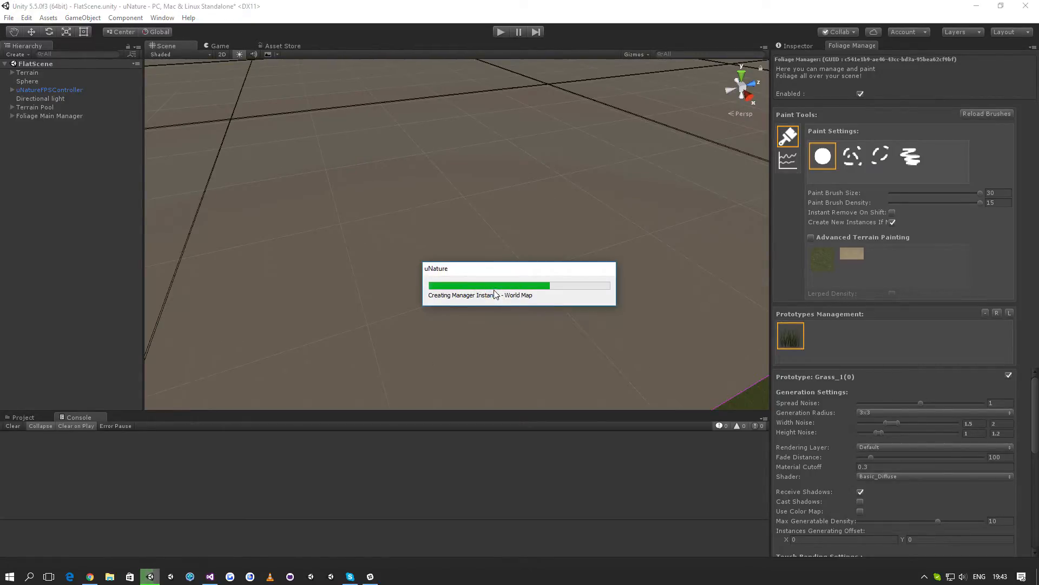
{"action": "right_click_drag", "start_coordinate": [482, 275], "coordinate": [556, 267]}
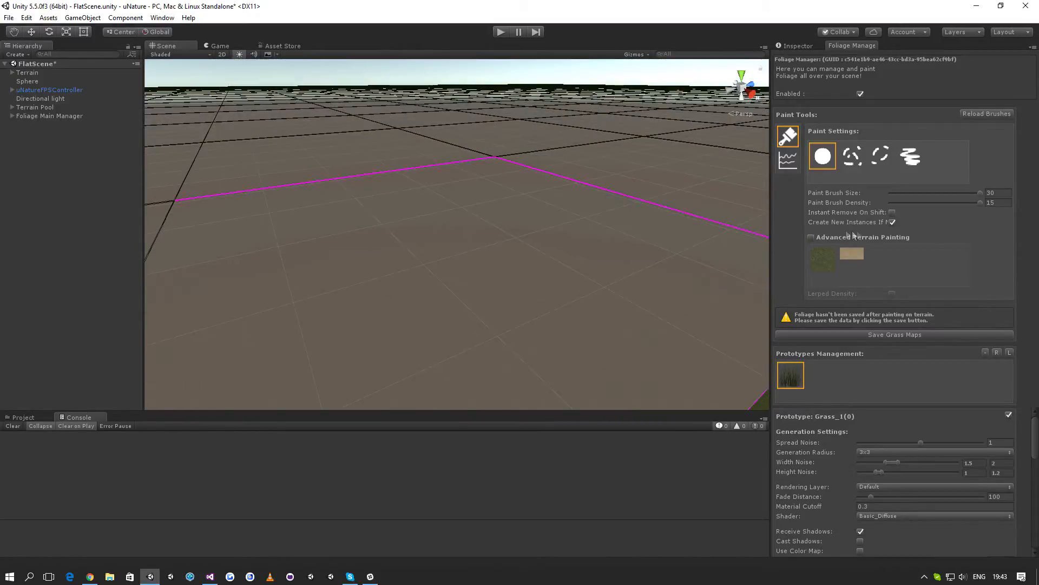
Disable the creation of new instances and paint a grass patch at the terrain's edge.
{"action": "left_click", "coordinate": [894, 225]}
{"action": "right_click_drag", "start_coordinate": [706, 258], "coordinate": [652, 297]}
{"action": "middle_click_drag", "start_coordinate": [647, 180], "coordinate": [616, 285]}
{"action": "right_click_drag", "start_coordinate": [616, 284], "coordinate": [638, 353]}
{"action": "right_click_drag", "start_coordinate": [455, 275], "coordinate": [318, 260]}
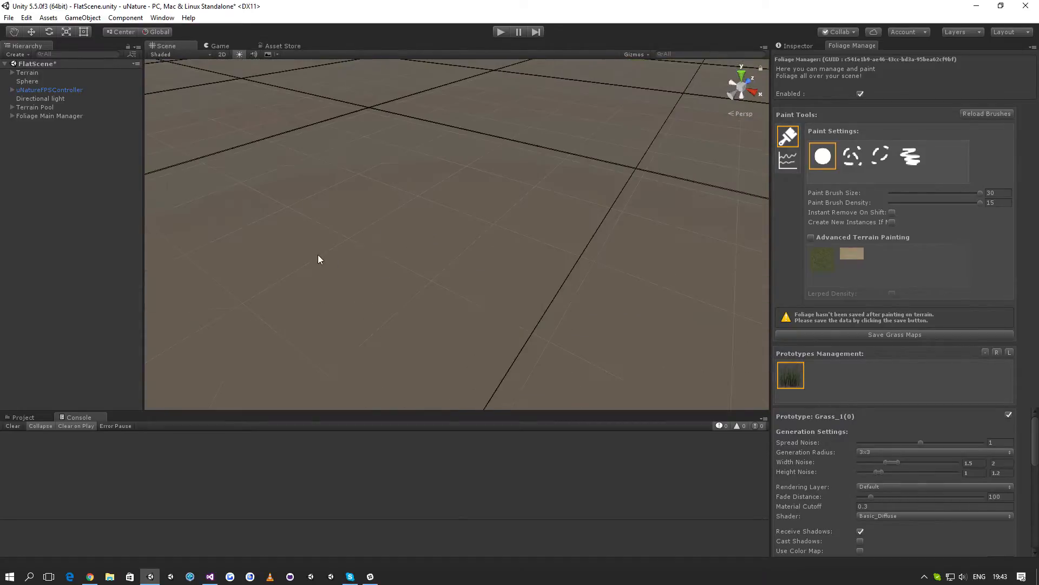
{"action": "mouse_move", "coordinate": [410, 269]}
{"action": "right_mouse_down"}
{"action": "mouse_move", "coordinate": [342, 301]}
{"action": "mouse_move", "coordinate": [217, 293]}
{"action": "mouse_move", "coordinate": [930, 262]}
{"action": "mouse_move", "coordinate": [923, 227]}
{"action": "mouse_move", "coordinate": [1016, 234]}
{"action": "mouse_move", "coordinate": [105, 290]}
{"action": "mouse_move", "coordinate": [297, 318]}
{"action": "mouse_move", "coordinate": [483, 318]}
{"action": "mouse_move", "coordinate": [427, 316]}
{"action": "mouse_move", "coordinate": [459, 294]}
{"action": "mouse_move", "coordinate": [454, 324]}
{"action": "mouse_move", "coordinate": [520, 332]}
{"action": "mouse_move", "coordinate": [464, 319]}
{"action": "mouse_move", "coordinate": [464, 258]}
{"action": "mouse_move", "coordinate": [358, 192]}
{"action": "mouse_move", "coordinate": [162, 278]}
{"action": "mouse_move", "coordinate": [306, 283]}
{"action": "right_mouse_up"}
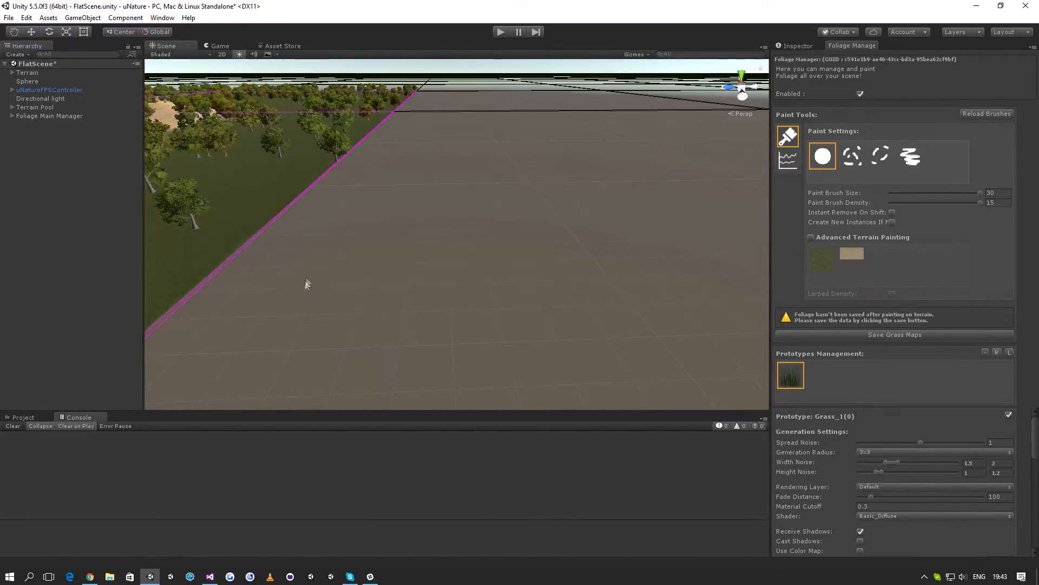
{"action": "right_click_drag", "start_coordinate": [270, 251], "coordinate": [170, 295]}
{"action": "scroll", "coordinate": [295, 296], "scroll_direction": "down", "scroll_amount": 3}
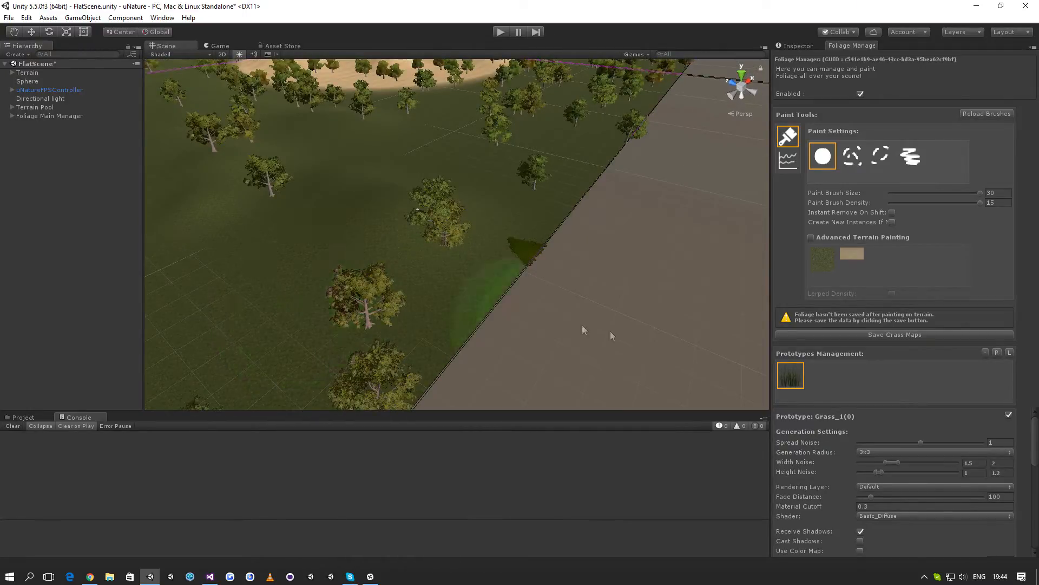
Save the grass maps and reselect the Grass_1 prototype.
{"action": "left_click", "coordinate": [792, 387]}
{"action": "left_click", "coordinate": [840, 336]}
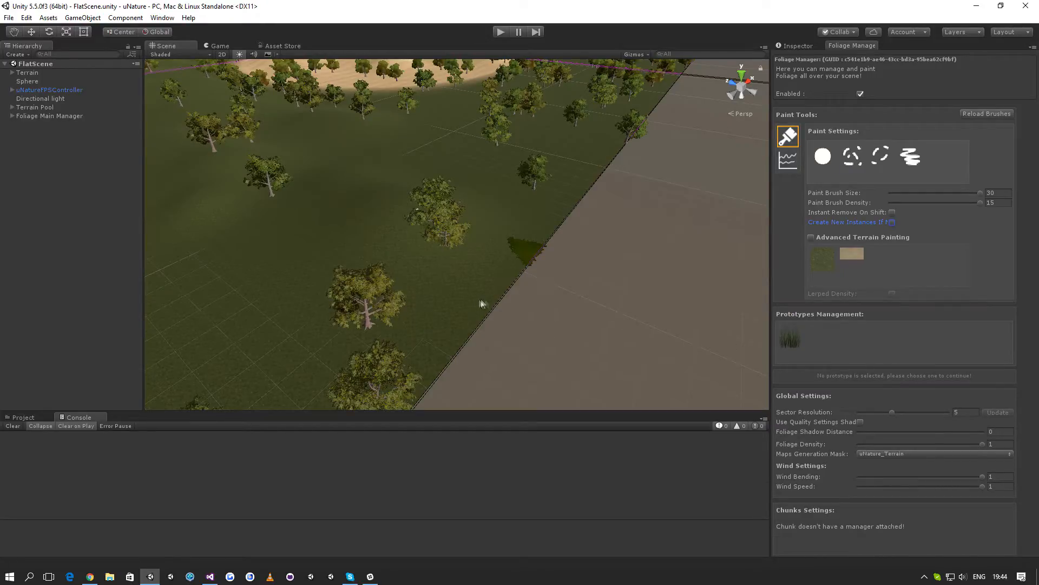
{"action": "left_click", "coordinate": [787, 339]}
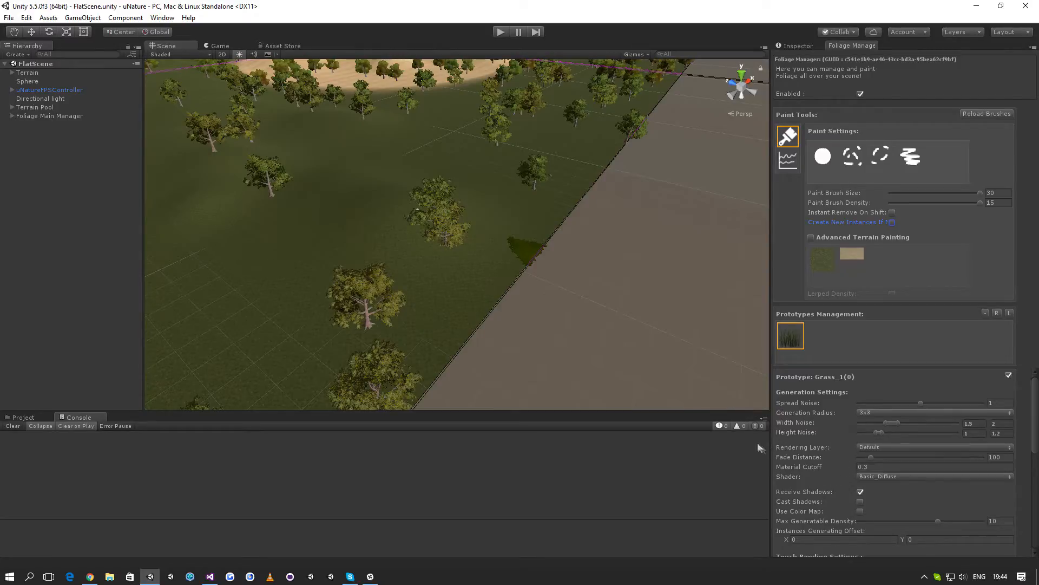
Set the Grass_1 prototype's material cutoff to 0.3 and check the painted patch up close.
{"action": "scroll", "coordinate": [588, 356], "scroll_direction": "up", "scroll_amount": 6}
{"action": "middle_click_drag", "start_coordinate": [588, 356], "coordinate": [533, 370]}
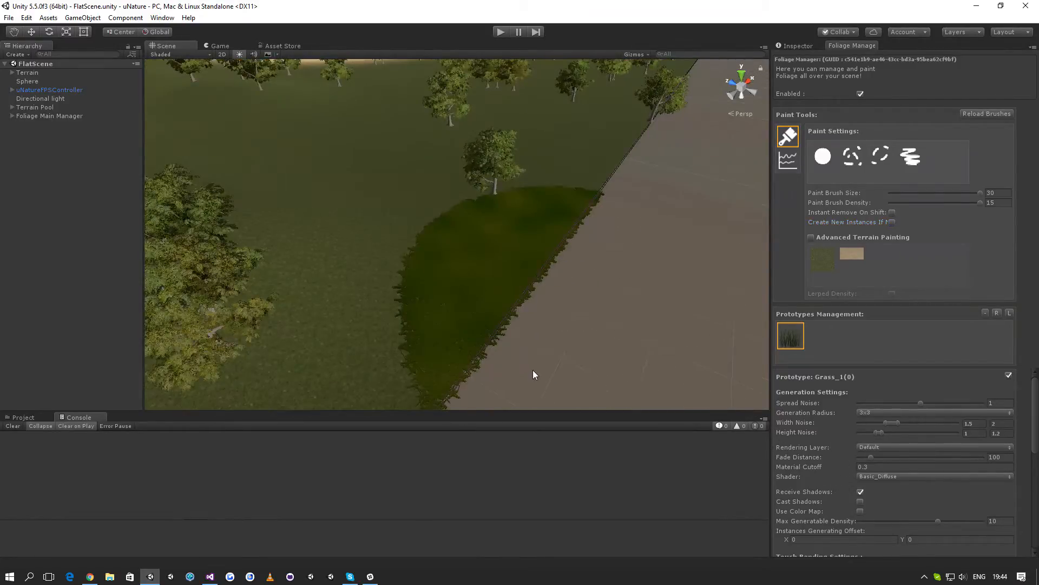
{"action": "scroll", "coordinate": [533, 370], "scroll_direction": "up", "scroll_amount": 2}
{"action": "scroll", "coordinate": [534, 373], "scroll_direction": "up", "scroll_amount": 8}
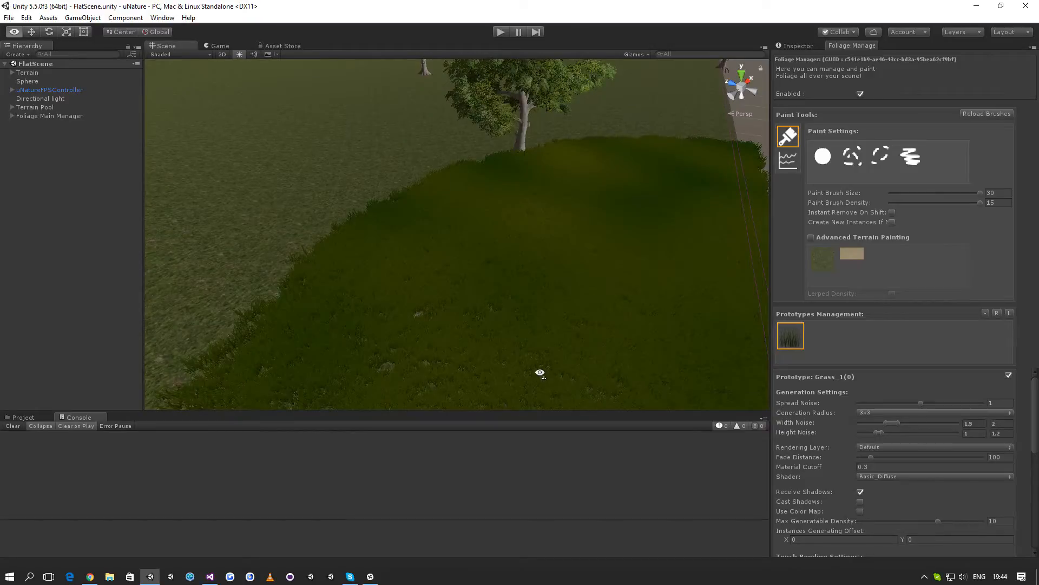
{"action": "right_click_drag", "start_coordinate": [538, 375], "coordinate": [589, 345]}
{"action": "middle_click_drag", "start_coordinate": [589, 345], "coordinate": [602, 321]}
{"action": "left_click_drag", "start_coordinate": [823, 463], "coordinate": [812, 471]}
{"action": "left_click", "coordinate": [908, 467]}
{"action": "type", "text": "0.3"}
{"action": "mouse_move", "coordinate": [561, 302]}
{"action": "right_mouse_down"}
{"action": "mouse_move", "coordinate": [603, 303]}
{"action": "mouse_move", "coordinate": [574, 313]}
{"action": "right_mouse_up"}
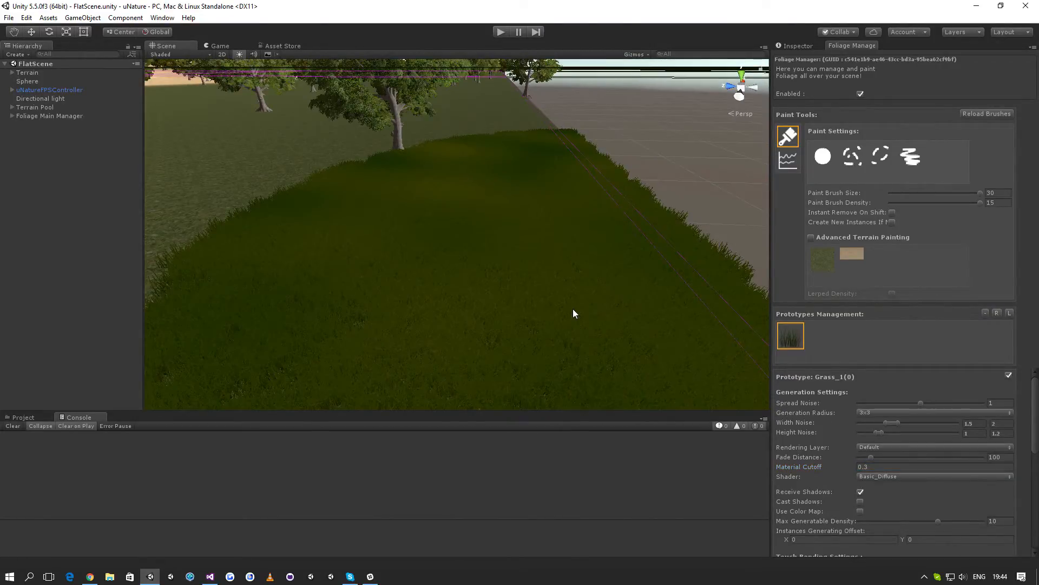
{"action": "right_click_drag", "start_coordinate": [562, 294], "coordinate": [574, 293]}
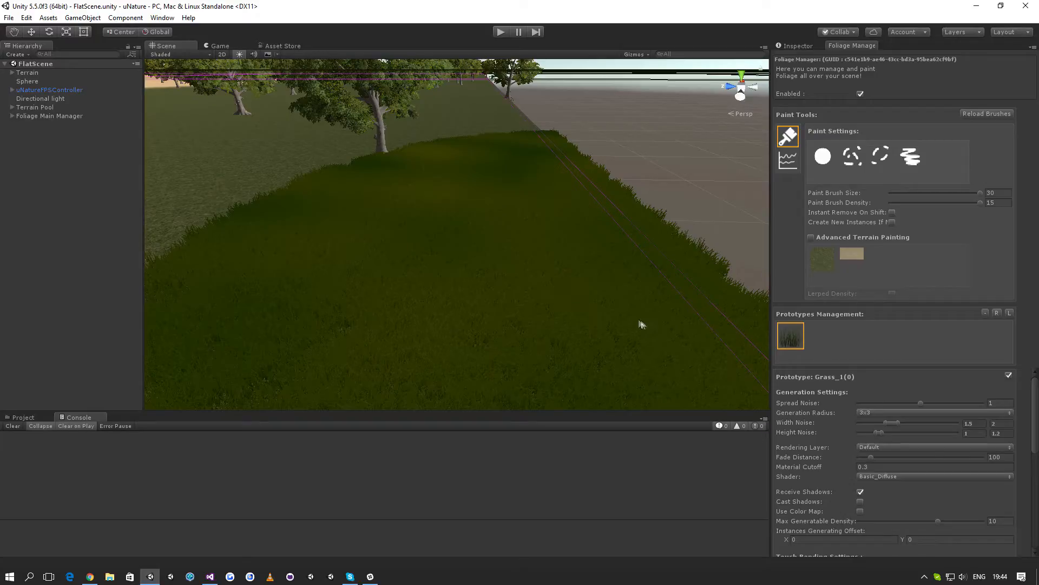
Set the Grass_1 shader to Advanced_AO_NORMALMAP and view its foliage material's normal map and occlusion properties.
{"action": "left_click", "coordinate": [860, 478]}
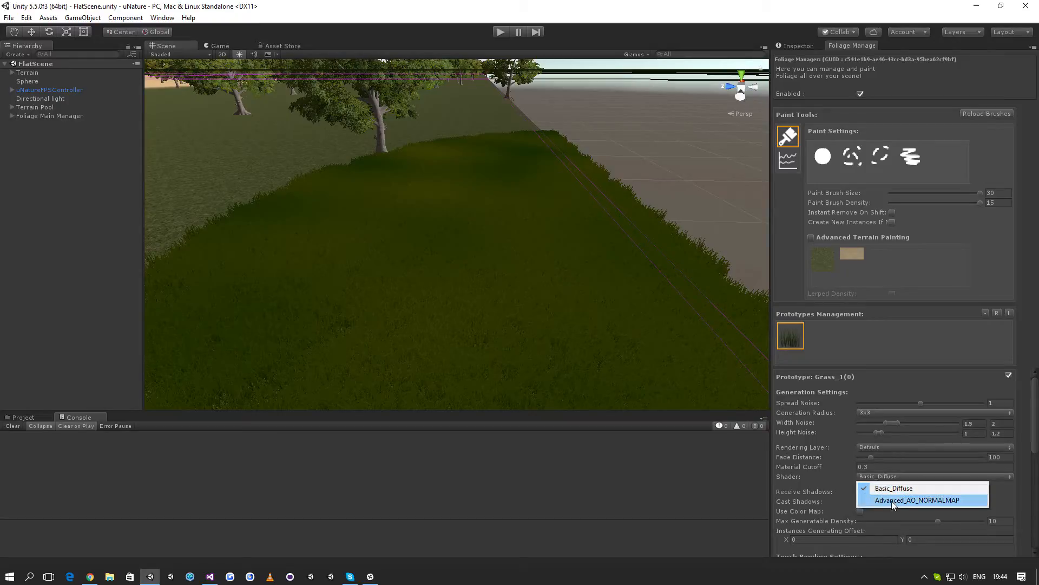
{"action": "left_click", "coordinate": [909, 500]}
{"action": "middle_click_drag", "start_coordinate": [717, 364], "coordinate": [692, 322]}
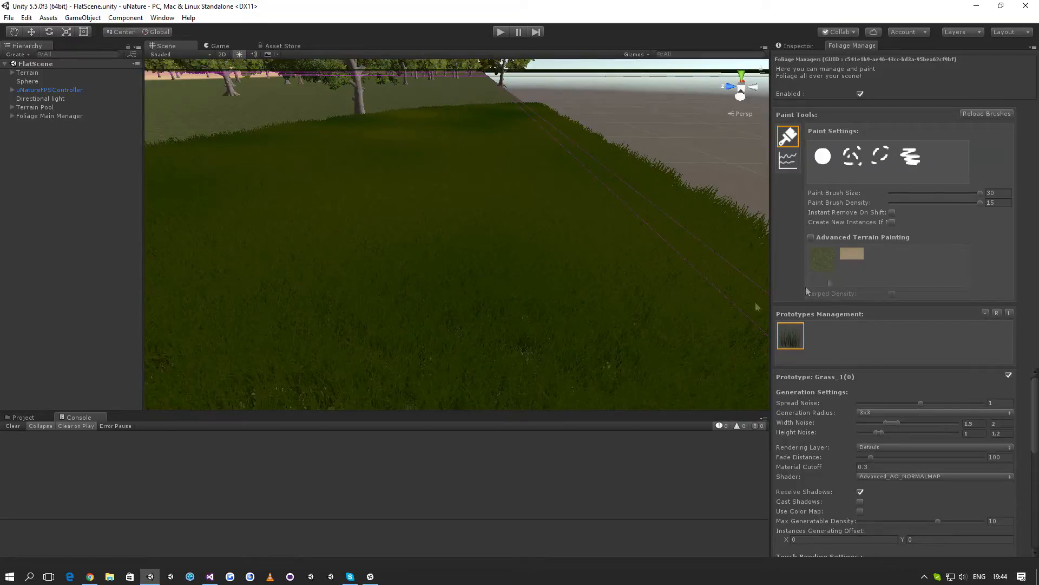
{"action": "left_click", "coordinate": [1009, 313]}
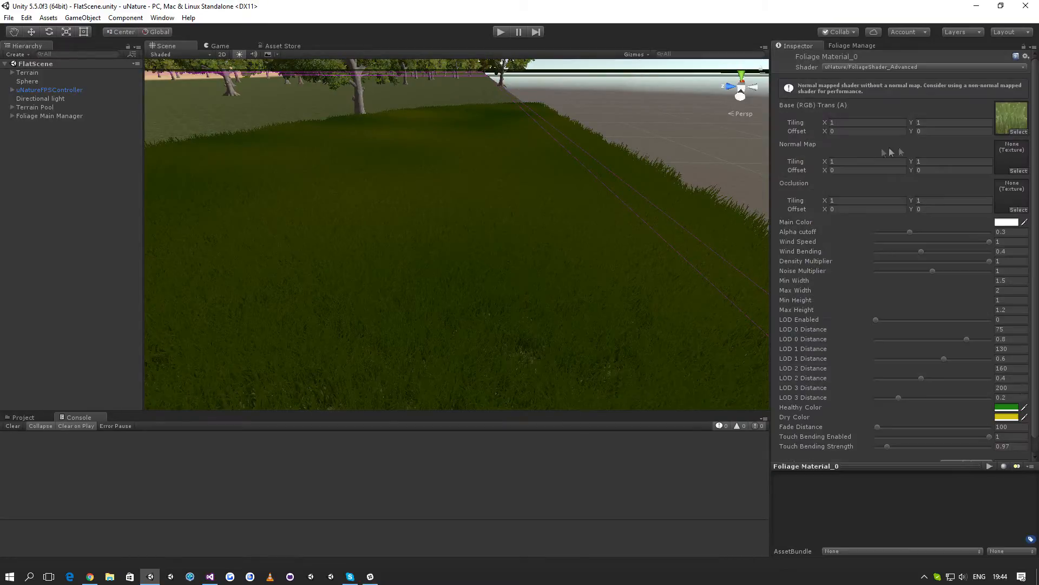
{"action": "left_click", "coordinate": [845, 45]}
Return the Grass_1 shader to Basic_Diffuse and check the foliage material's properties.
{"action": "left_click", "coordinate": [887, 476]}
{"action": "left_click", "coordinate": [887, 483]}
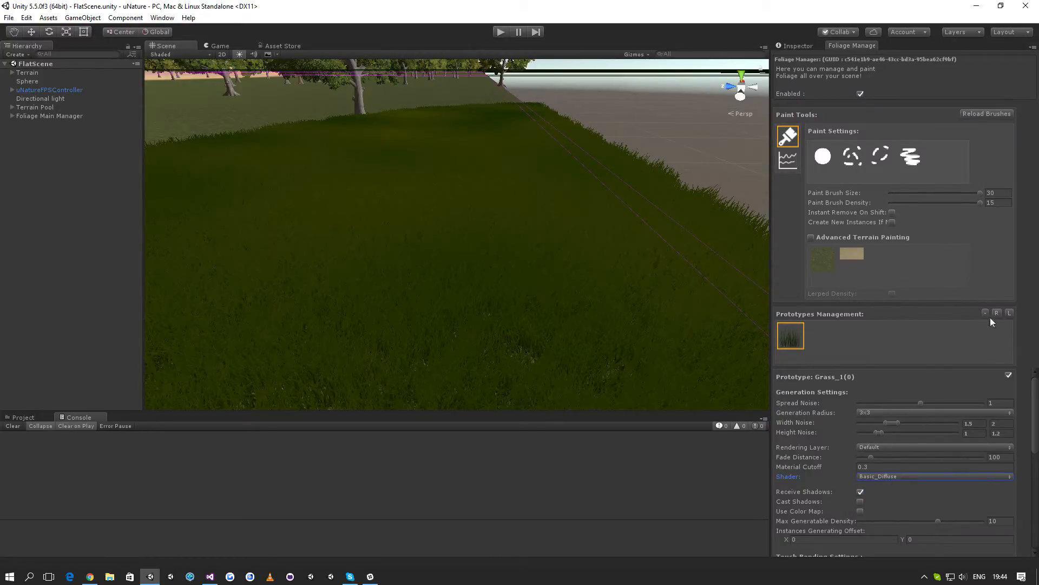
{"action": "left_click", "coordinate": [795, 45]}
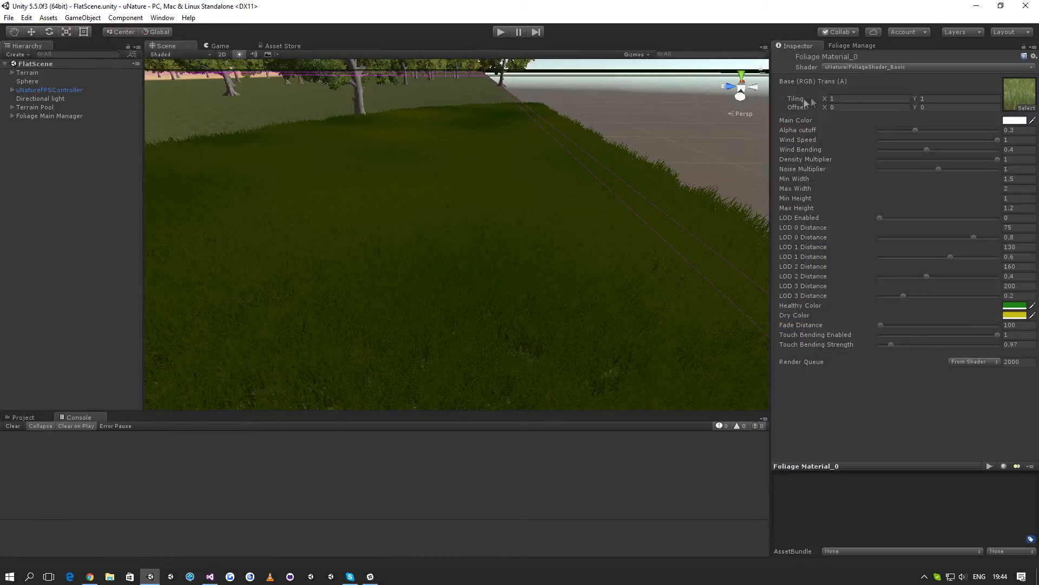
{"action": "left_click", "coordinate": [850, 46]}
Enable Use LODs for Grass_1 to review the LOD distances and values, and disable it again.
{"action": "scroll", "coordinate": [622, 309], "scroll_direction": "down", "scroll_amount": 5}
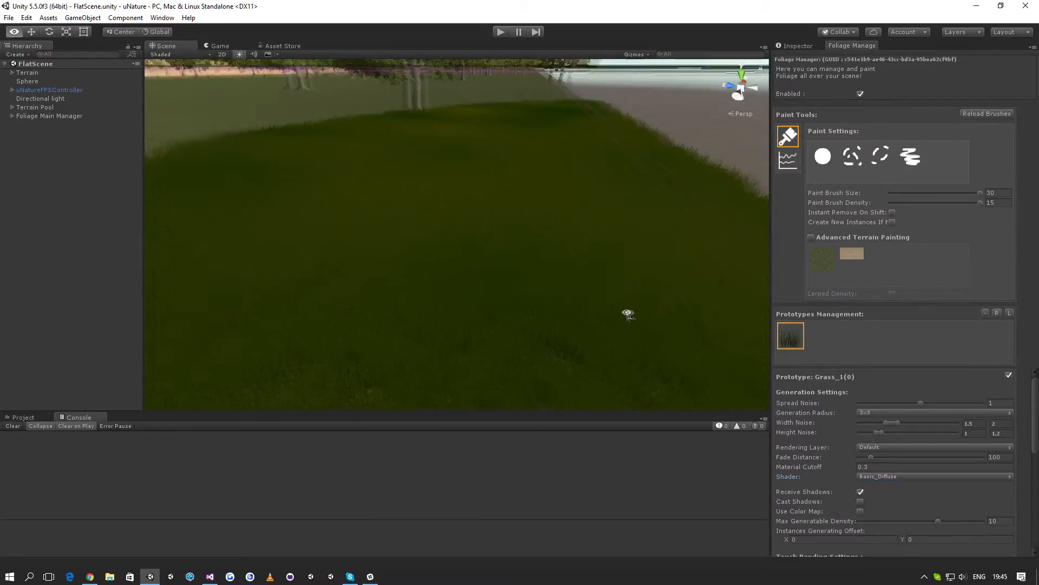
{"action": "scroll", "coordinate": [848, 454], "scroll_direction": "down", "scroll_amount": 3}
{"action": "scroll", "coordinate": [848, 454], "scroll_direction": "down", "scroll_amount": 1}
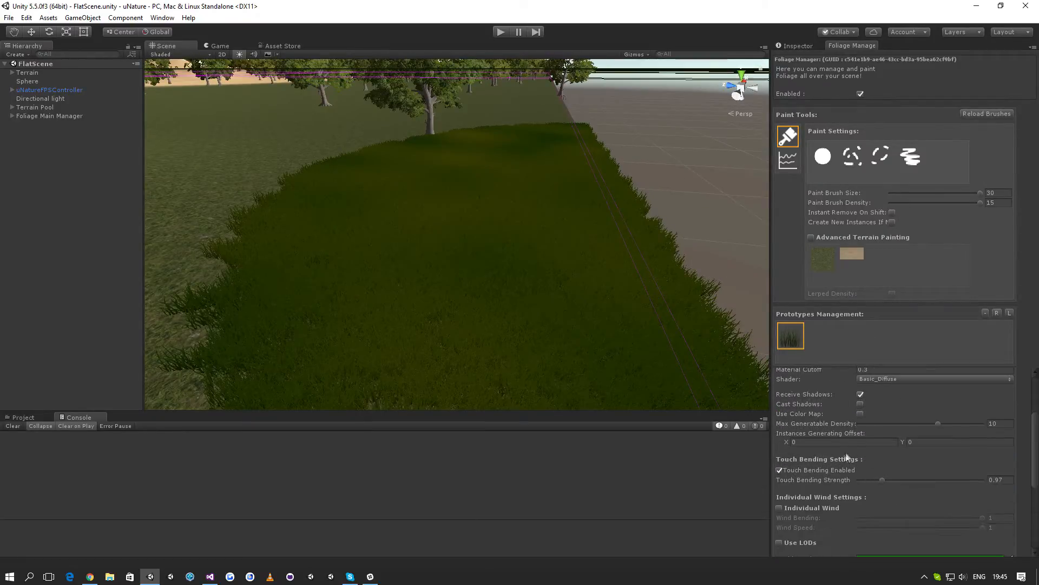
{"action": "scroll", "coordinate": [831, 472], "scroll_direction": "down", "scroll_amount": 1}
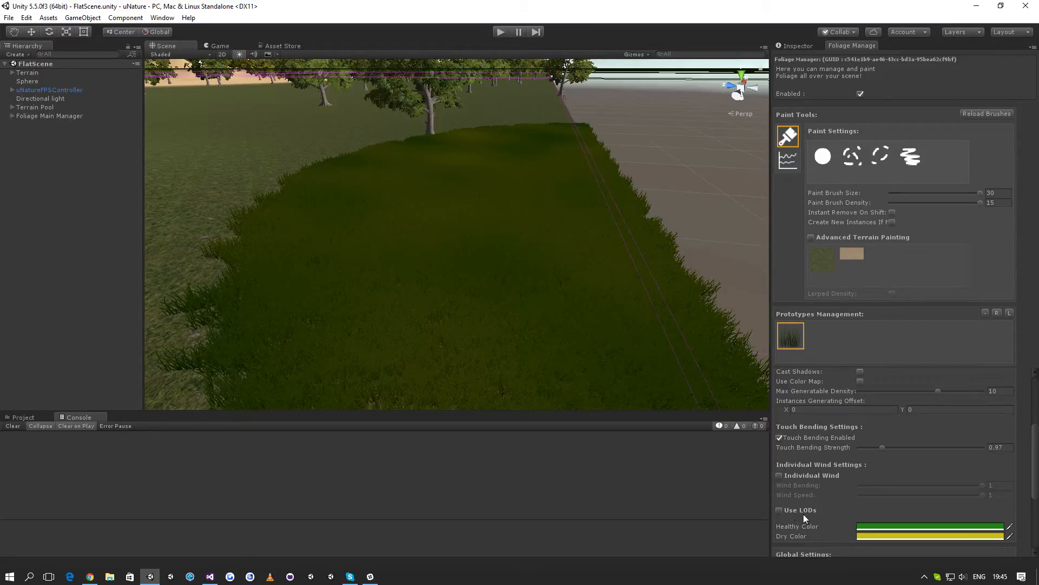
{"action": "left_click", "coordinate": [796, 510]}
{"action": "scroll", "coordinate": [798, 498], "scroll_direction": "down", "scroll_amount": 2}
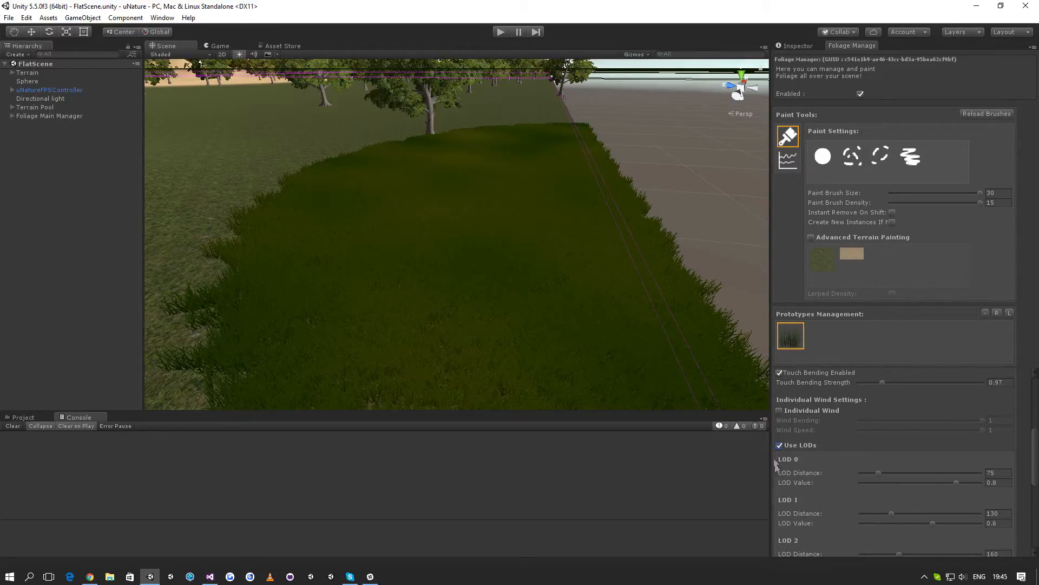
{"action": "left_click", "coordinate": [802, 445]}
{"action": "scroll", "coordinate": [865, 476], "scroll_direction": "up", "scroll_amount": 4}
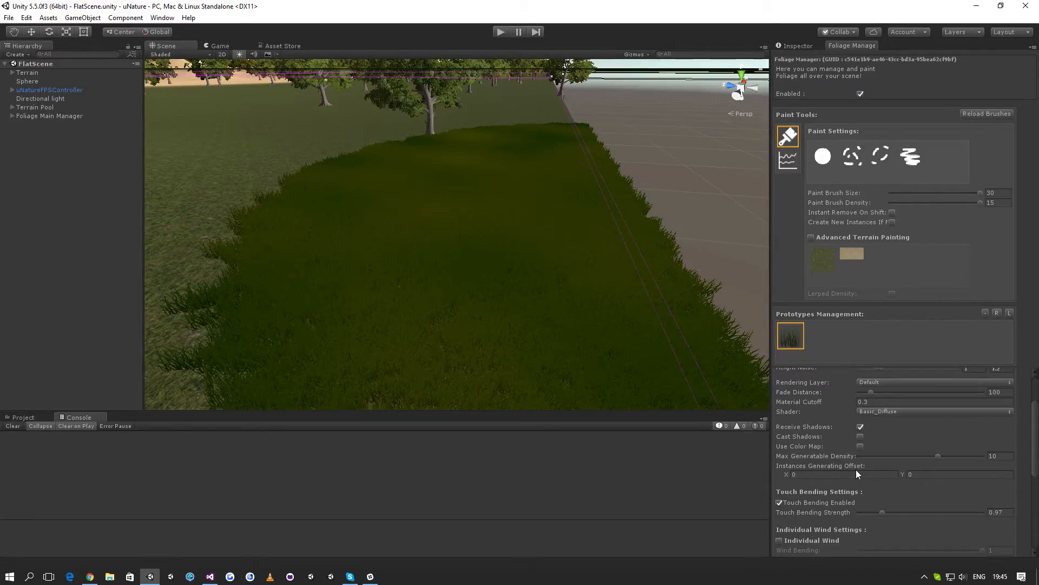
Enable Advanced Terrain Painting with the round brush and paint Grass_1 restricted to the green grass terrain texture.
{"action": "right_click_drag", "start_coordinate": [754, 403], "coordinate": [703, 388]}
{"action": "scroll", "coordinate": [839, 413], "scroll_direction": "up", "scroll_amount": 2}
{"action": "middle_click_drag", "start_coordinate": [619, 304], "coordinate": [683, 407]}
{"action": "left_click", "coordinate": [811, 237]}
{"action": "right_click_drag", "start_coordinate": [766, 326], "coordinate": [623, 319]}
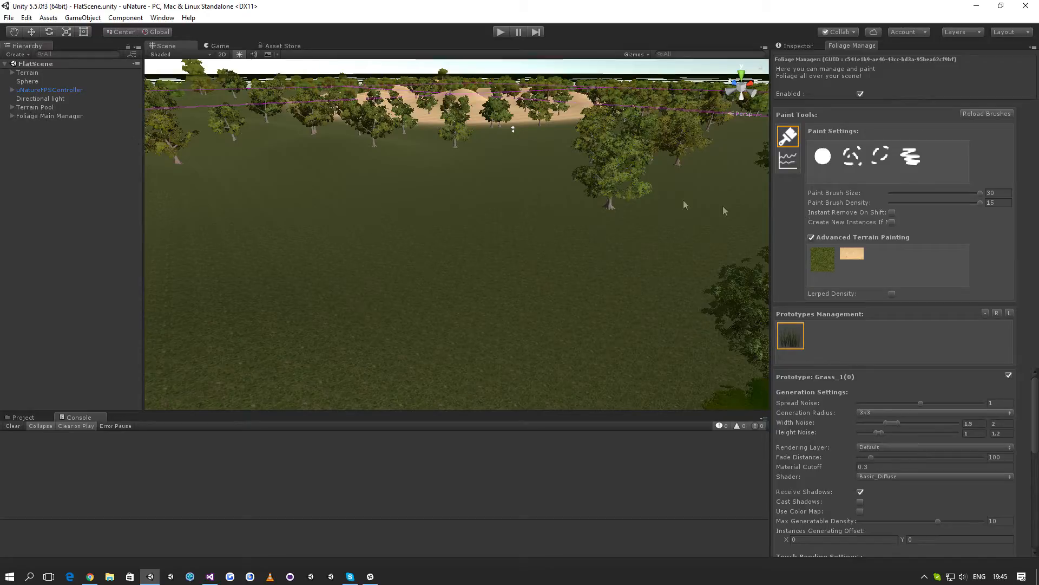
{"action": "left_click", "coordinate": [830, 266]}
{"action": "left_click", "coordinate": [827, 159]}
{"action": "right_click_drag", "start_coordinate": [696, 225], "coordinate": [556, 223]}
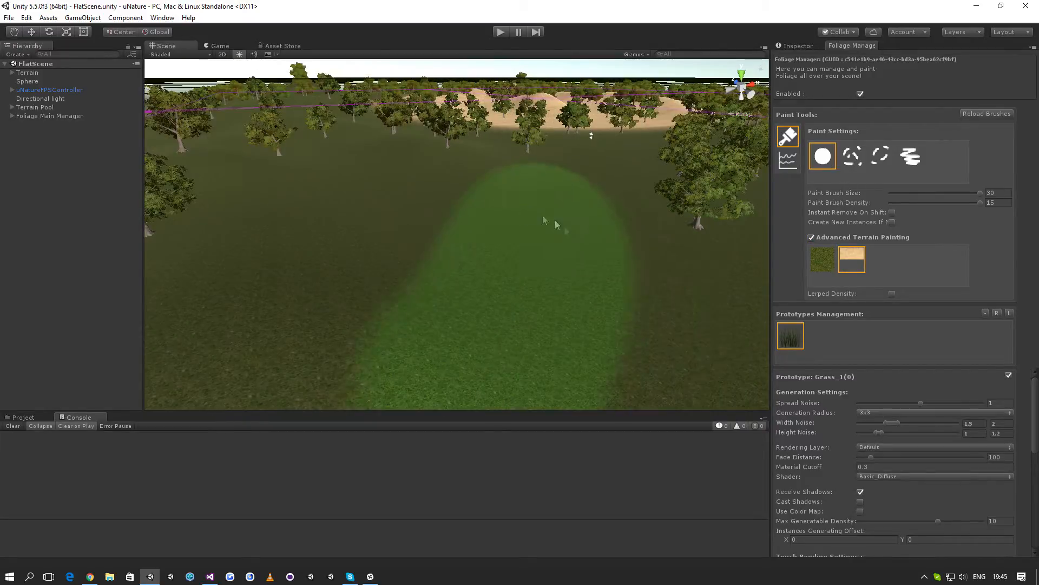
{"action": "mouse_move", "coordinate": [543, 262]}
{"action": "right_mouse_down"}
{"action": "mouse_move", "coordinate": [587, 292]}
{"action": "mouse_move", "coordinate": [445, 233]}
{"action": "mouse_move", "coordinate": [475, 260]}
{"action": "right_mouse_up"}
{"action": "left_click", "coordinate": [818, 261]}
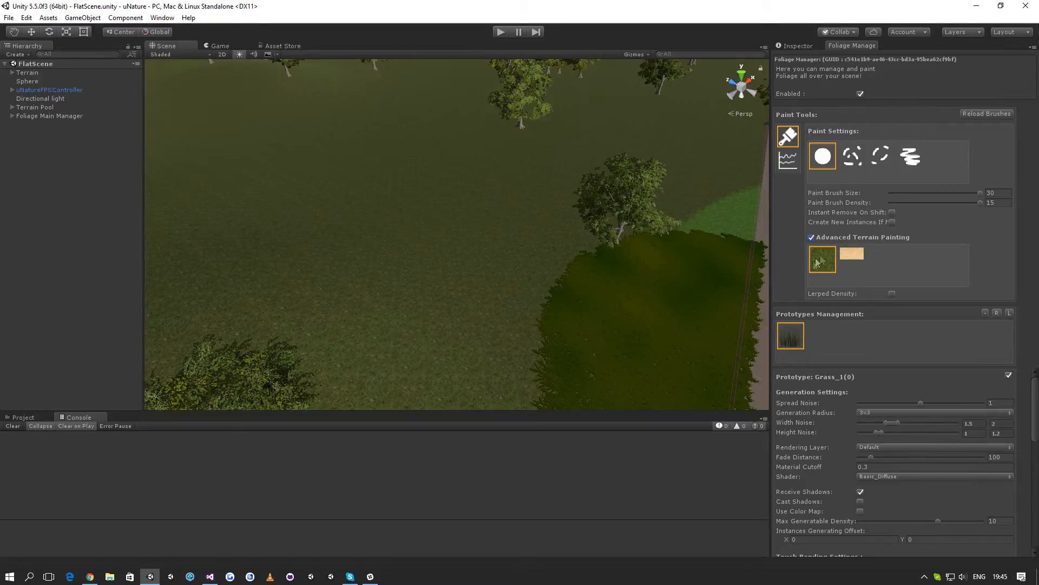
{"action": "left_click", "coordinate": [514, 262]}
Restrict foliage painting to the sand terrain texture and paint Grass_1 across the dunes, keeping Advanced Terrain Painting enabled.
{"action": "mouse_move", "coordinate": [622, 274]}
{"action": "right_mouse_down"}
{"action": "mouse_move", "coordinate": [516, 262]}
{"action": "mouse_move", "coordinate": [553, 229]}
{"action": "mouse_move", "coordinate": [596, 281]}
{"action": "mouse_move", "coordinate": [557, 221]}
{"action": "mouse_move", "coordinate": [572, 177]}
{"action": "mouse_move", "coordinate": [623, 216]}
{"action": "mouse_move", "coordinate": [696, 238]}
{"action": "mouse_move", "coordinate": [461, 236]}
{"action": "right_mouse_up"}
{"action": "mouse_move", "coordinate": [520, 265]}
{"action": "left_mouse_down"}
{"action": "mouse_move", "coordinate": [436, 234]}
{"action": "mouse_move", "coordinate": [464, 225]}
{"action": "mouse_move", "coordinate": [497, 146]}
{"action": "mouse_move", "coordinate": [710, 284]}
{"action": "left_mouse_up"}
{"action": "right_click_drag", "start_coordinate": [639, 292], "coordinate": [697, 255]}
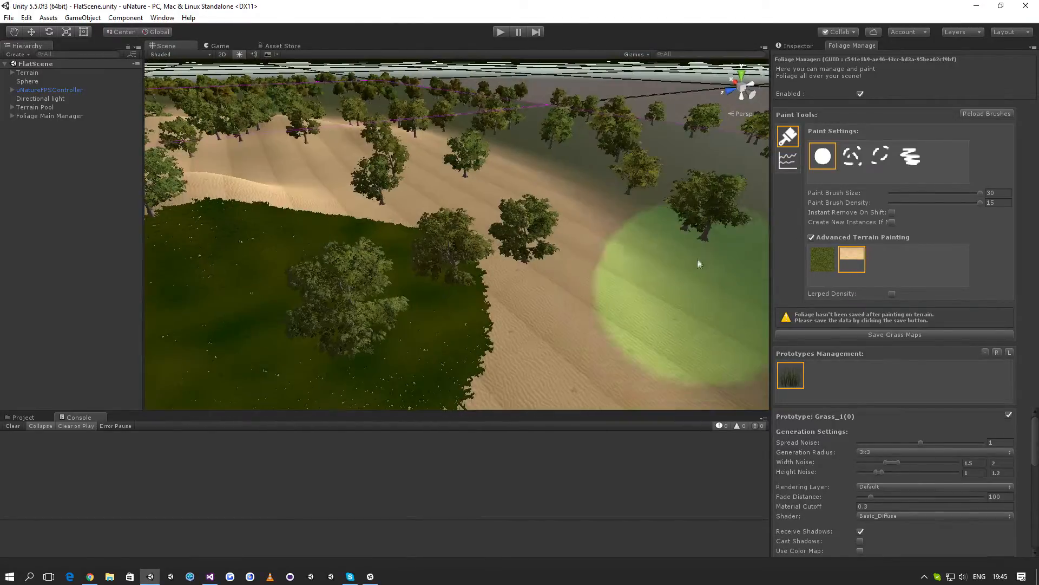
{"action": "right_click_drag", "start_coordinate": [605, 271], "coordinate": [636, 262]}
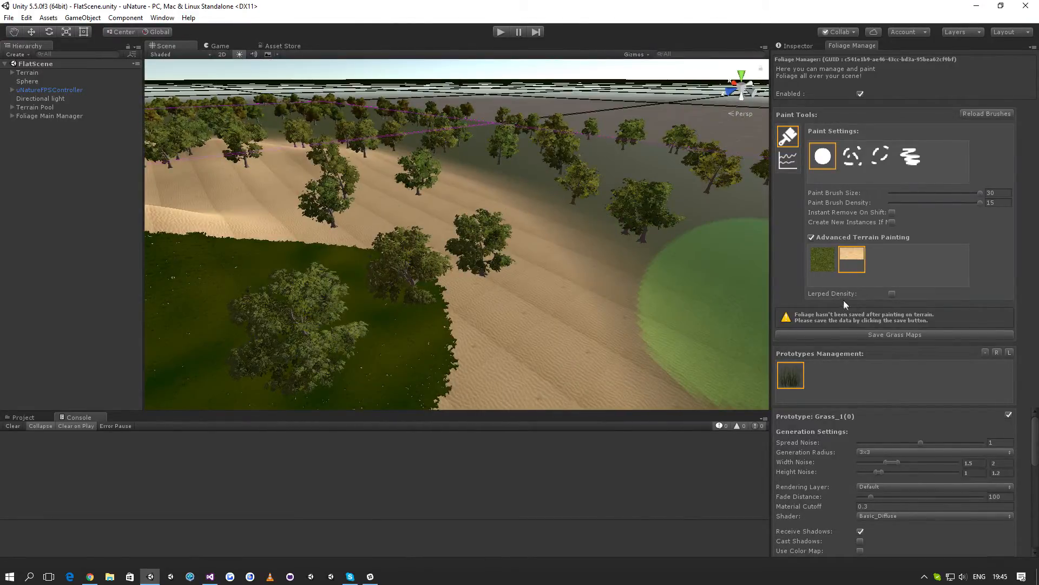
{"action": "left_click", "coordinate": [817, 237]}
{"action": "left_click", "coordinate": [854, 239]}
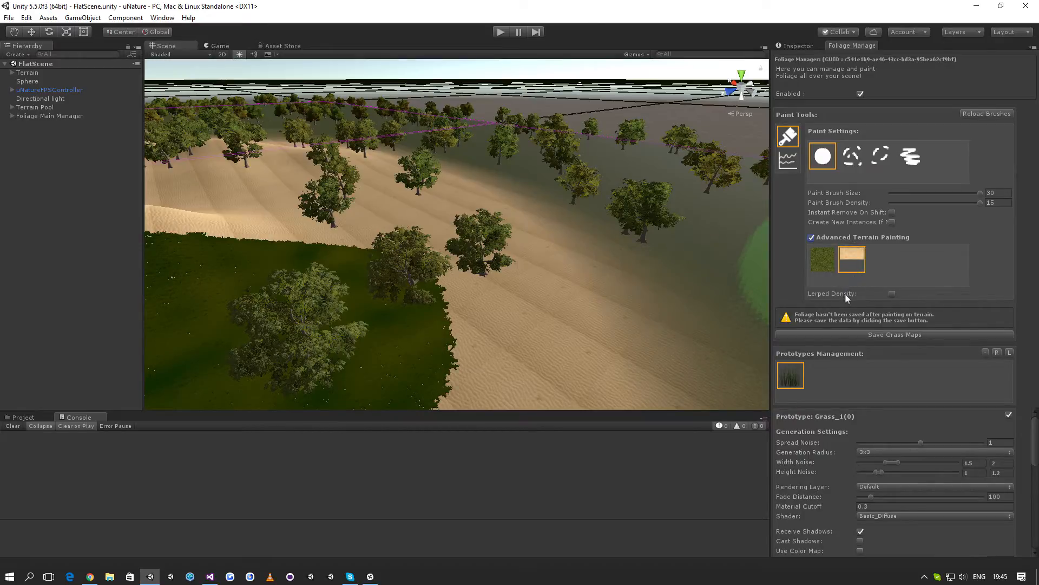
Enable Lerped Density for foliage painting, and select the Terrain's sand texture for texture painting.
{"action": "left_click", "coordinate": [891, 294]}
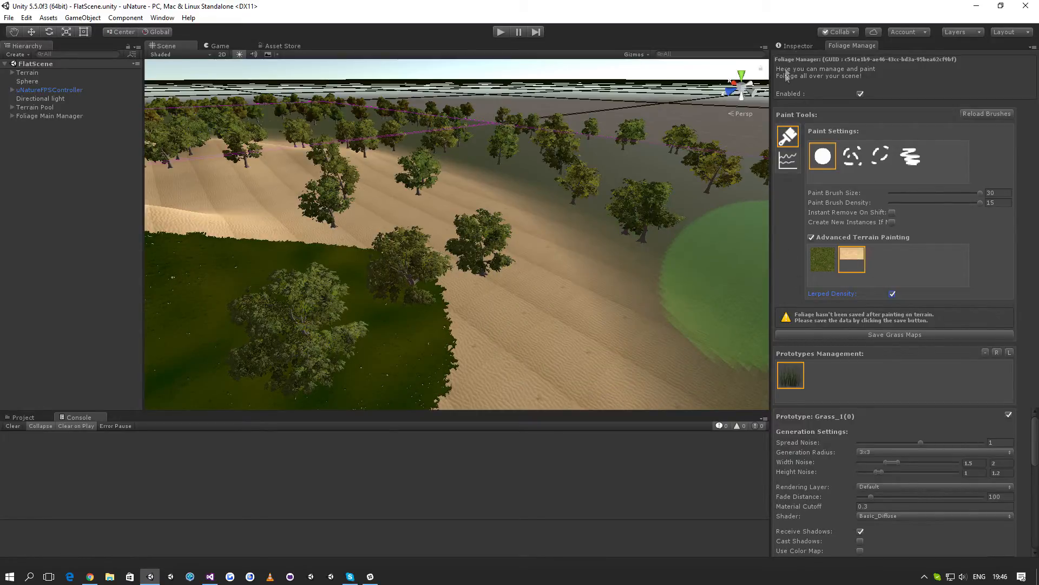
{"action": "left_click", "coordinate": [802, 47]}
{"action": "left_click", "coordinate": [606, 120]}
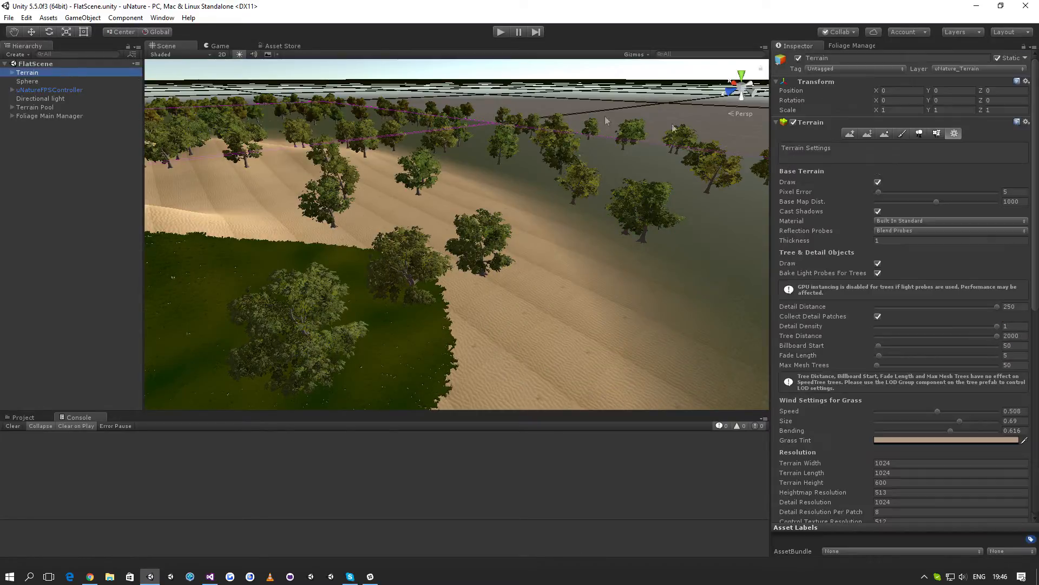
{"action": "left_click", "coordinate": [901, 133]}
{"action": "left_click", "coordinate": [841, 239]}
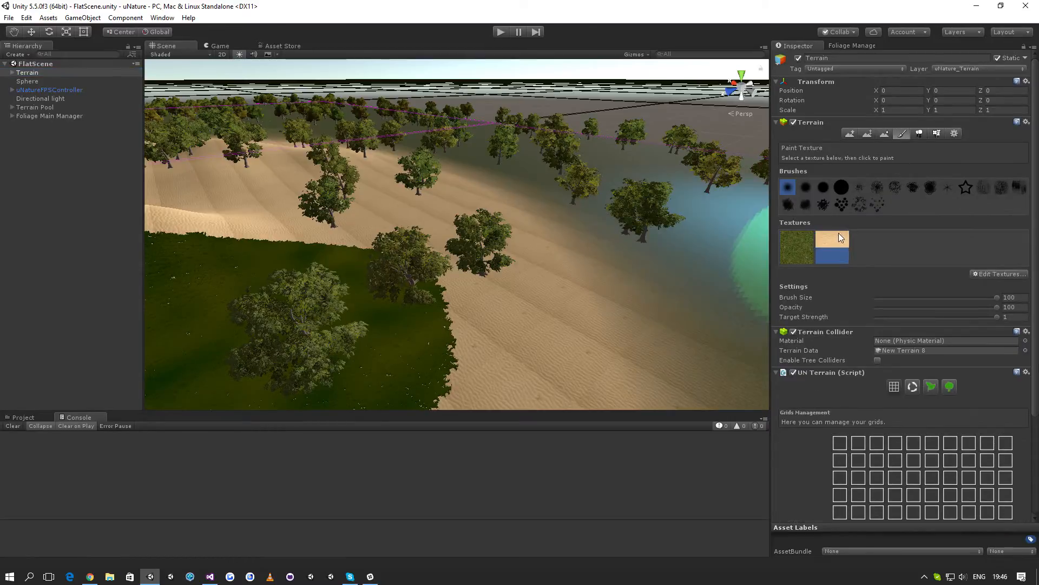
{"action": "left_click_drag", "start_coordinate": [771, 259], "coordinate": [561, 255]}
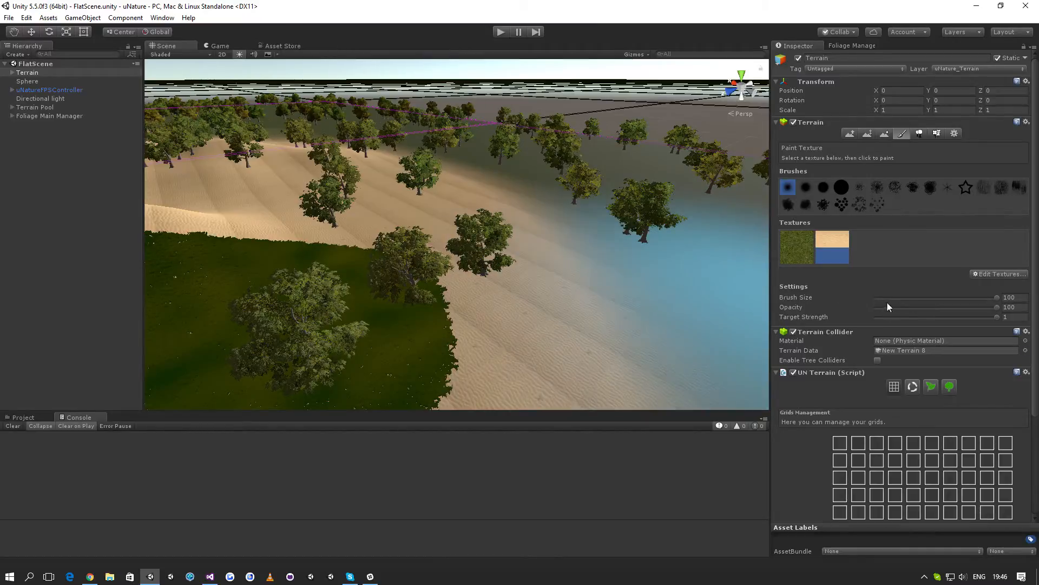
Paint a faint sand blend over the grassy ground at opacity 12 and target strength 0.114, undoing the last strokes.
{"action": "left_click", "coordinate": [901, 307]}
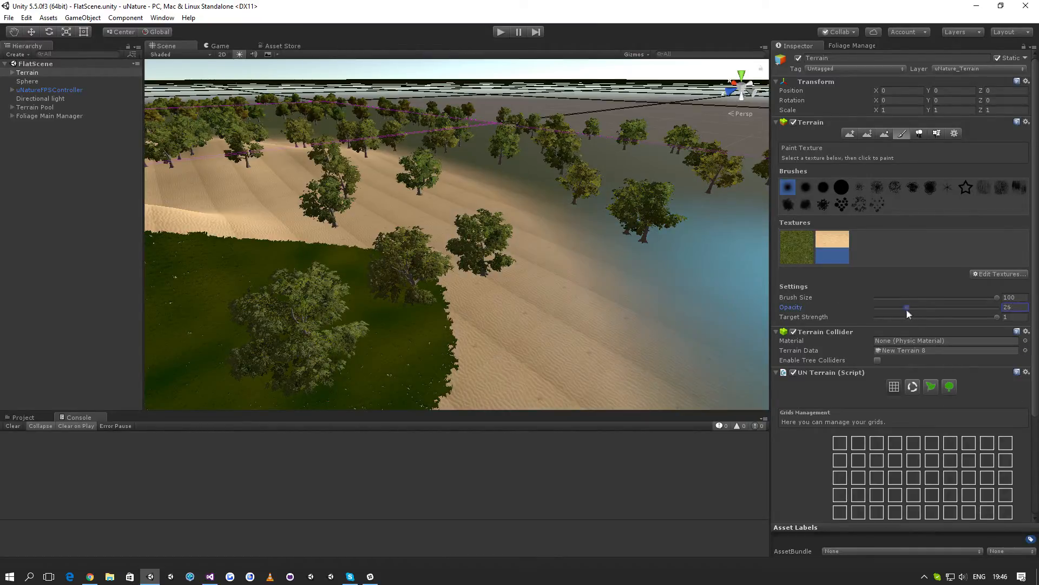
{"action": "left_click", "coordinate": [903, 317]}
{"action": "key", "text": "w"}
{"action": "mouse_move", "coordinate": [698, 310]}
{"action": "right_mouse_down"}
{"action": "mouse_move", "coordinate": [780, 291]}
{"action": "mouse_move", "coordinate": [766, 283]}
{"action": "mouse_move", "coordinate": [631, 311]}
{"action": "mouse_move", "coordinate": [649, 314]}
{"action": "mouse_move", "coordinate": [611, 297]}
{"action": "mouse_move", "coordinate": [584, 250]}
{"action": "mouse_move", "coordinate": [635, 322]}
{"action": "right_mouse_up"}
{"action": "left_click", "coordinate": [891, 308]}
{"action": "left_click", "coordinate": [891, 318]}
{"action": "left_click", "coordinate": [571, 294]}
{"action": "key", "text": "s"}
{"action": "key", "text": "ctrl+z"}
{"action": "key", "text": "ctrl+z"}
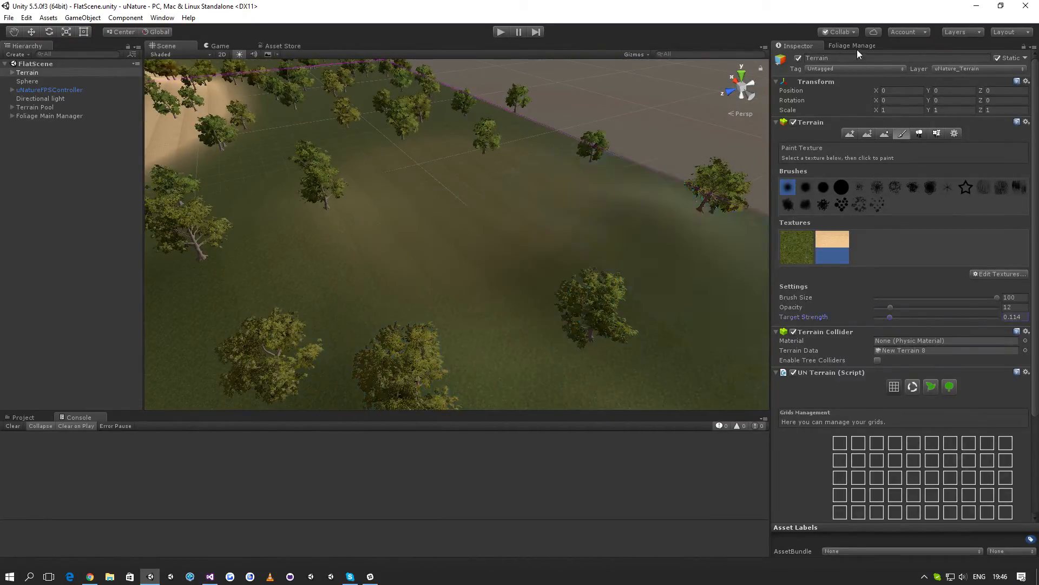
Disable Lerped Density and paint Grass_1 with the round brush across the faintly sandy ground.
{"action": "left_click", "coordinate": [859, 46]}
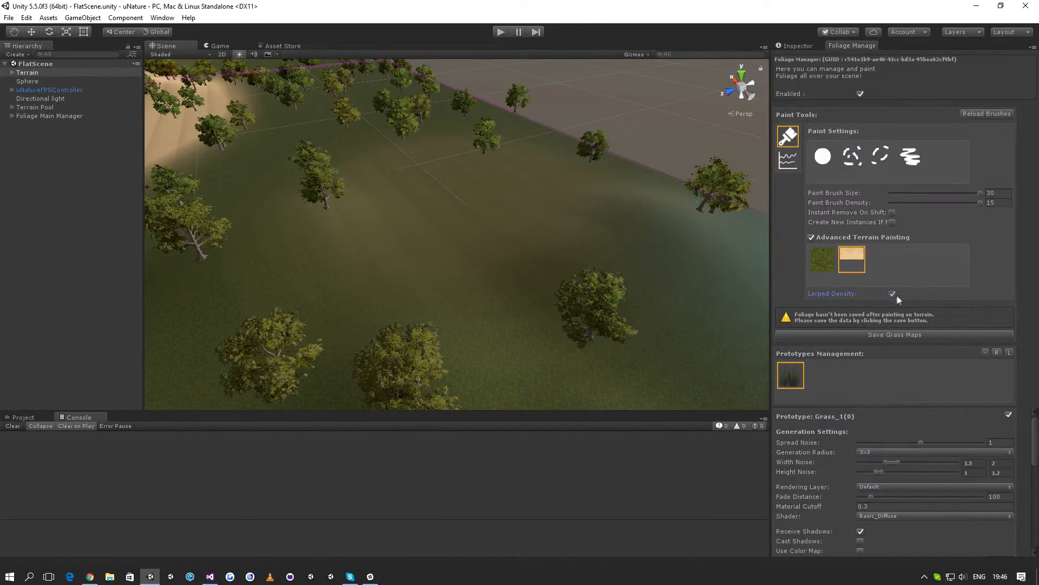
{"action": "left_click", "coordinate": [800, 46]}
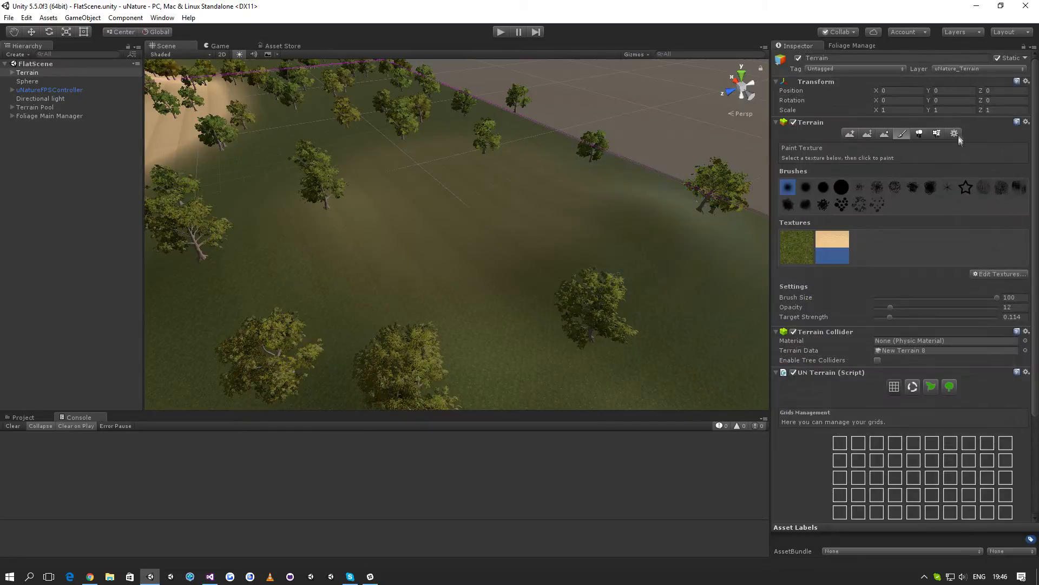
{"action": "left_click", "coordinate": [852, 46]}
{"action": "left_click_drag", "start_coordinate": [638, 204], "coordinate": [479, 199]}
{"action": "scroll", "coordinate": [493, 204], "scroll_direction": "up", "scroll_amount": 3}
{"action": "middle_click_drag", "start_coordinate": [510, 223], "coordinate": [527, 258]}
{"action": "scroll", "coordinate": [527, 258], "scroll_direction": "up", "scroll_amount": 2}
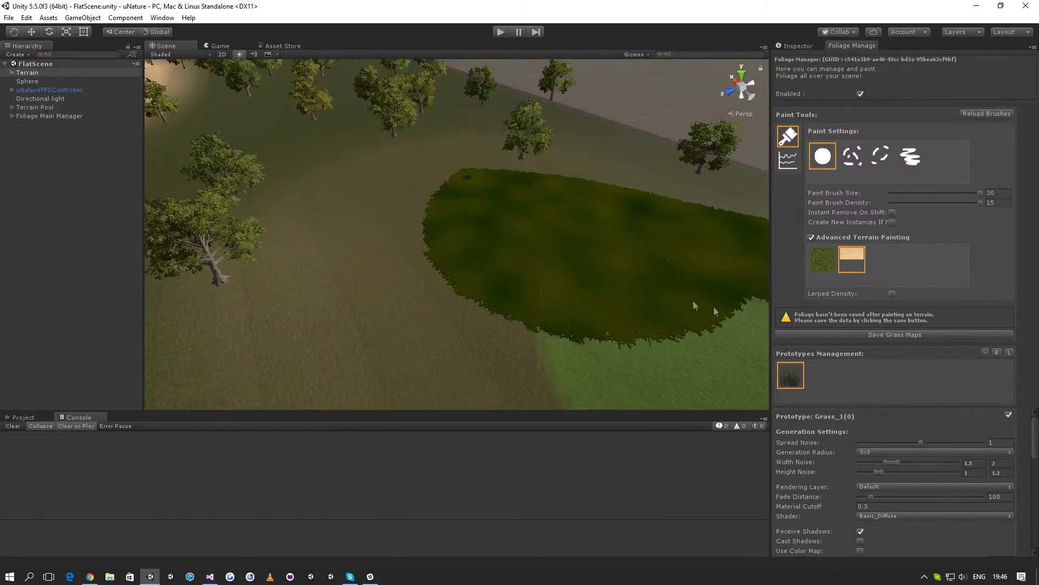
Enable Lerped Density and paint Grass_1 on the blended ground beside the dense patch.
{"action": "left_click", "coordinate": [893, 294]}
{"action": "left_click", "coordinate": [416, 289]}
{"action": "mouse_move", "coordinate": [414, 287]}
{"action": "right_mouse_down"}
{"action": "mouse_move", "coordinate": [392, 284]}
{"action": "mouse_move", "coordinate": [401, 269]}
{"action": "right_mouse_up"}
{"action": "key", "text": "w"}
{"action": "left_click_drag", "start_coordinate": [401, 269], "coordinate": [425, 233]}
{"action": "mouse_move", "coordinate": [431, 250]}
{"action": "right_mouse_down"}
{"action": "mouse_move", "coordinate": [494, 301]}
{"action": "mouse_move", "coordinate": [532, 312]}
{"action": "right_mouse_up"}
{"action": "left_click_drag", "start_coordinate": [534, 313], "coordinate": [582, 321]}
{"action": "mouse_move", "coordinate": [582, 321]}
{"action": "right_mouse_down"}
{"action": "mouse_move", "coordinate": [674, 250]}
{"action": "mouse_move", "coordinate": [564, 278]}
{"action": "mouse_move", "coordinate": [386, 272]}
{"action": "mouse_move", "coordinate": [399, 265]}
{"action": "mouse_move", "coordinate": [420, 275]}
{"action": "right_mouse_up"}
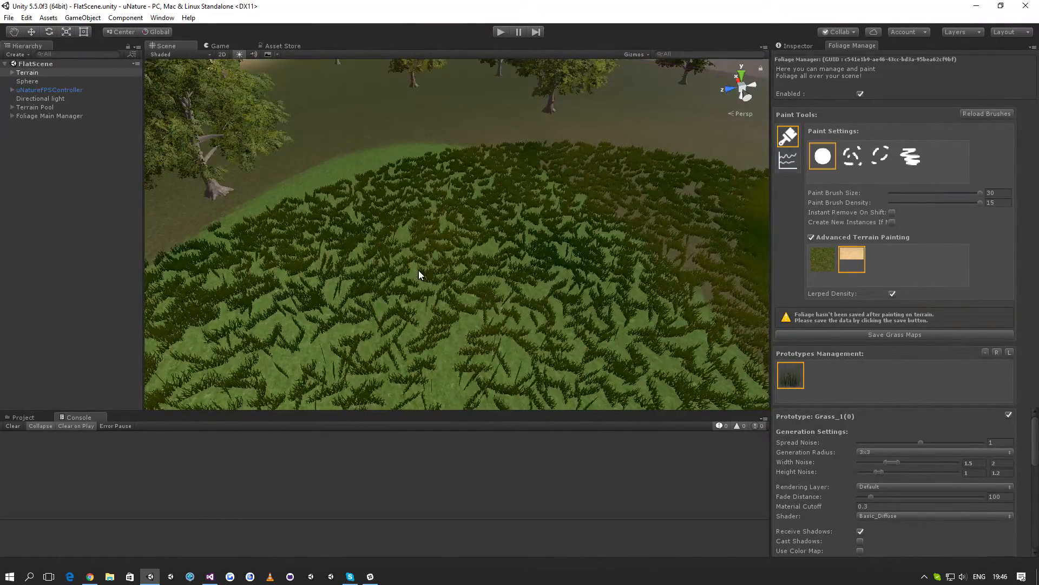
{"action": "scroll", "coordinate": [639, 275], "scroll_direction": "down", "scroll_amount": 2}
Deselect both terrain textures under Advanced Terrain Painting and save the grass maps.
{"action": "left_click", "coordinate": [823, 260]}
{"action": "mouse_move", "coordinate": [704, 244]}
{"action": "right_mouse_down"}
{"action": "mouse_move", "coordinate": [553, 244]}
{"action": "mouse_move", "coordinate": [534, 288]}
{"action": "mouse_move", "coordinate": [552, 232]}
{"action": "mouse_move", "coordinate": [607, 228]}
{"action": "mouse_move", "coordinate": [704, 249]}
{"action": "right_mouse_up"}
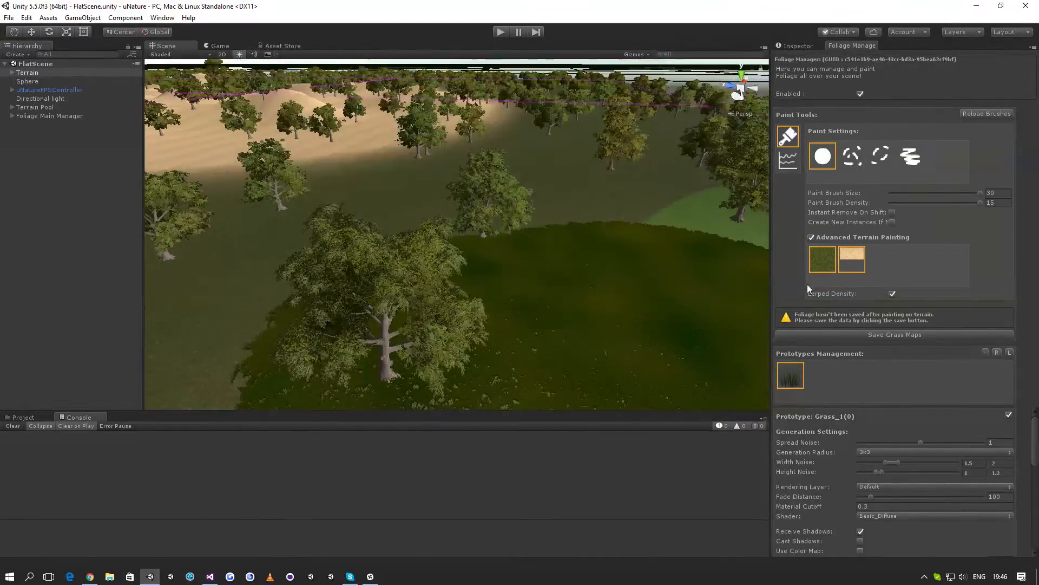
{"action": "left_click", "coordinate": [847, 266]}
{"action": "left_click", "coordinate": [848, 334]}
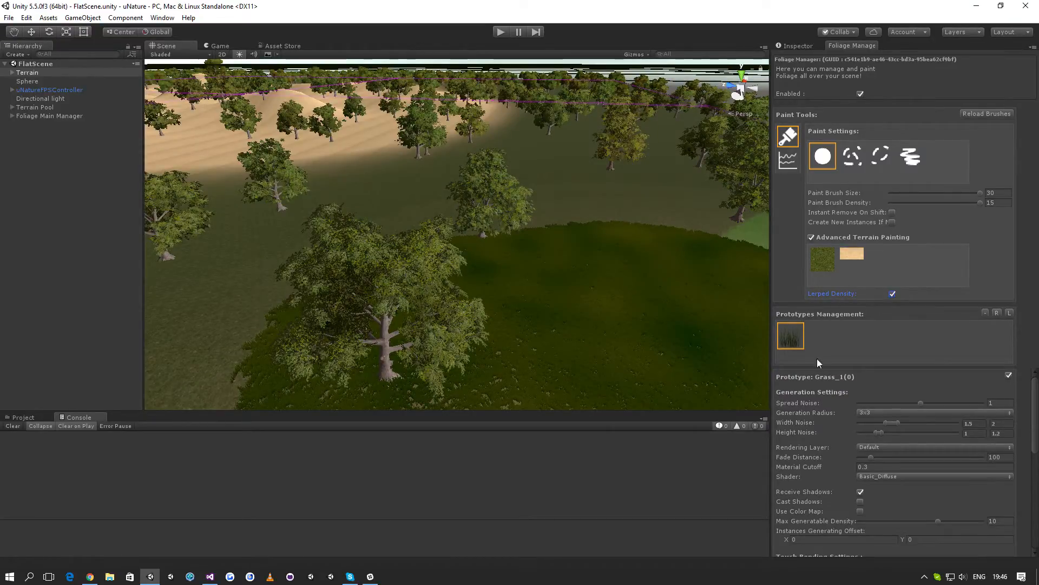
Raise Grass_1's fade distance to 541 to compare the grass from afar, and restore it to 100.
{"action": "scroll", "coordinate": [888, 400], "scroll_direction": "down", "scroll_amount": 2}
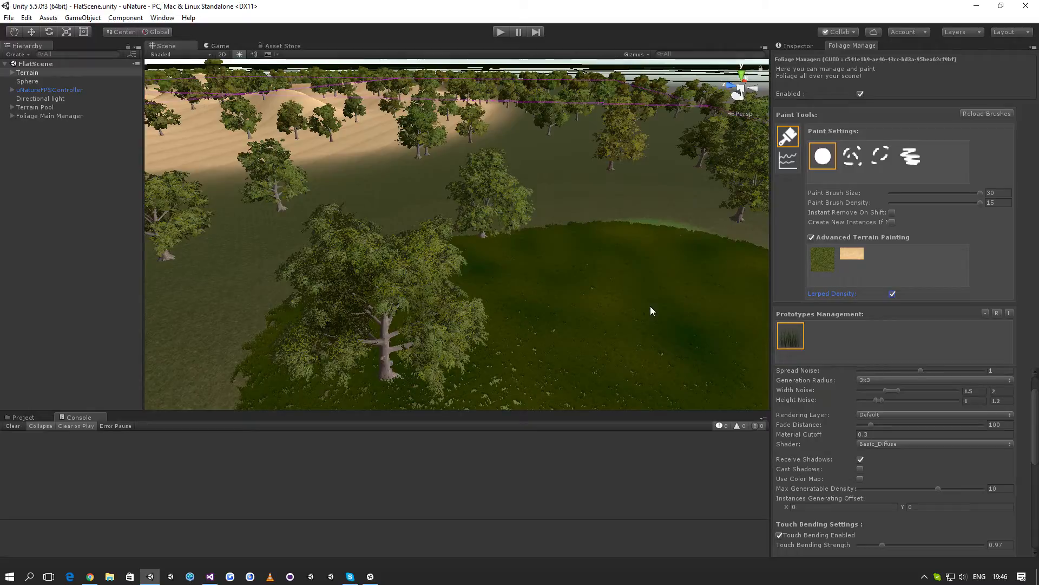
{"action": "left_click", "coordinate": [105, 307]}
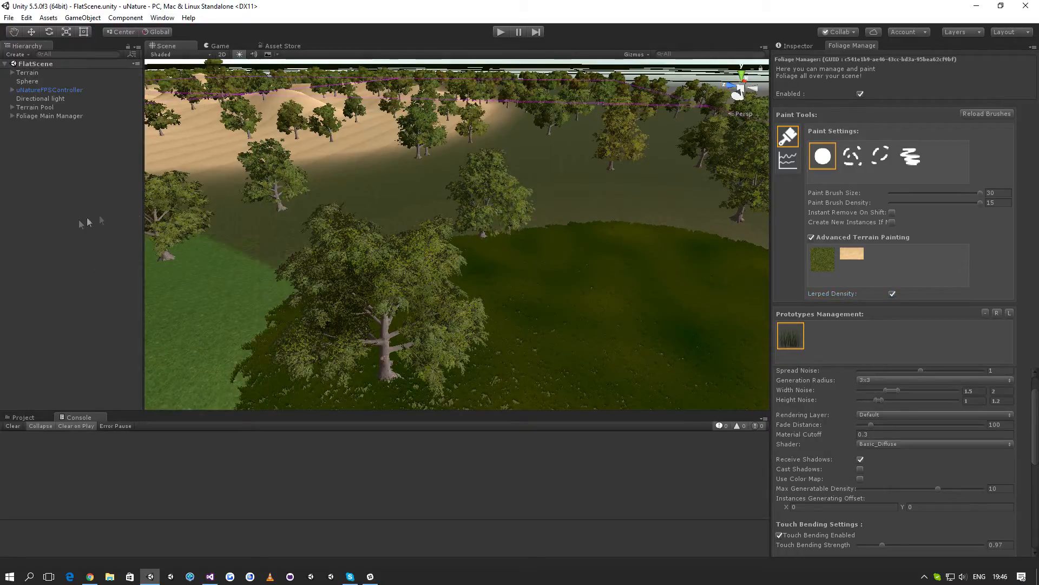
{"action": "right_click_drag", "start_coordinate": [681, 223], "coordinate": [682, 203]}
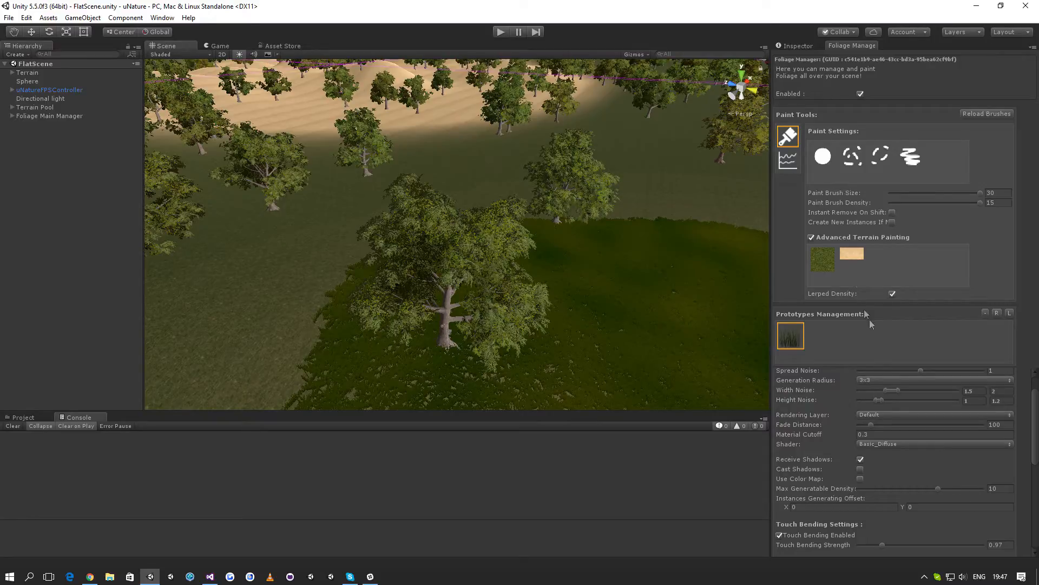
{"action": "scroll", "coordinate": [885, 416], "scroll_direction": "up", "scroll_amount": 3}
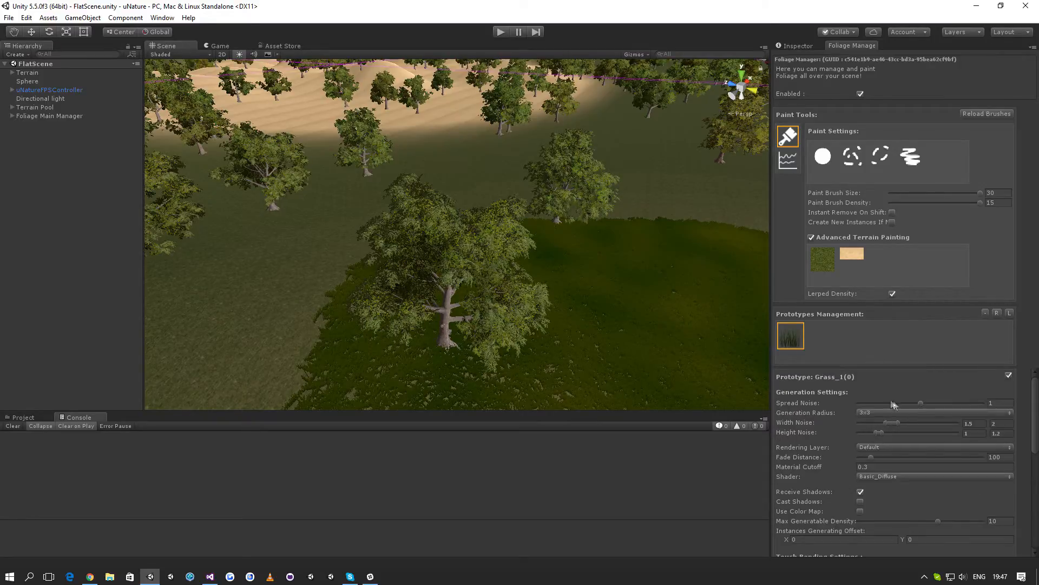
{"action": "scroll", "coordinate": [881, 424], "scroll_direction": "down", "scroll_amount": 3}
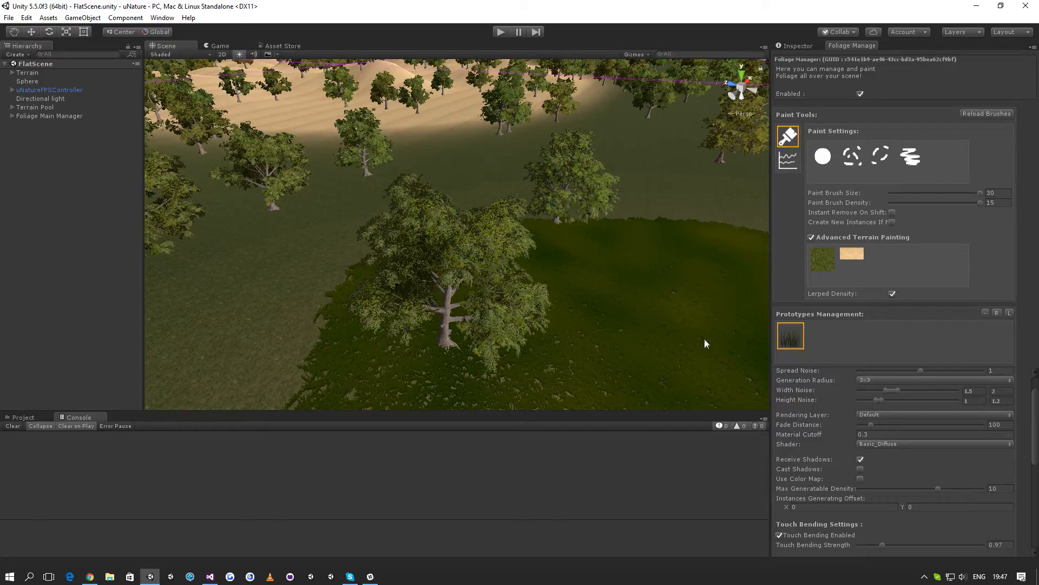
{"action": "right_click_drag", "start_coordinate": [743, 382], "coordinate": [705, 331]}
{"action": "left_click_drag", "start_coordinate": [871, 425], "coordinate": [891, 425]}
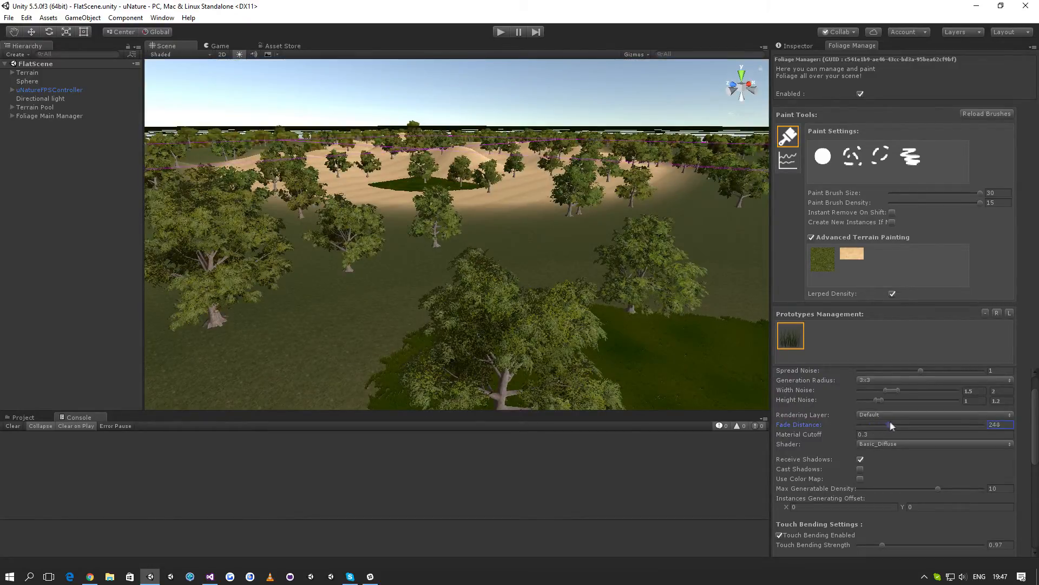
{"action": "middle_click_drag", "start_coordinate": [663, 353], "coordinate": [743, 459]}
{"action": "middle_click_drag", "start_coordinate": [677, 373], "coordinate": [687, 452]}
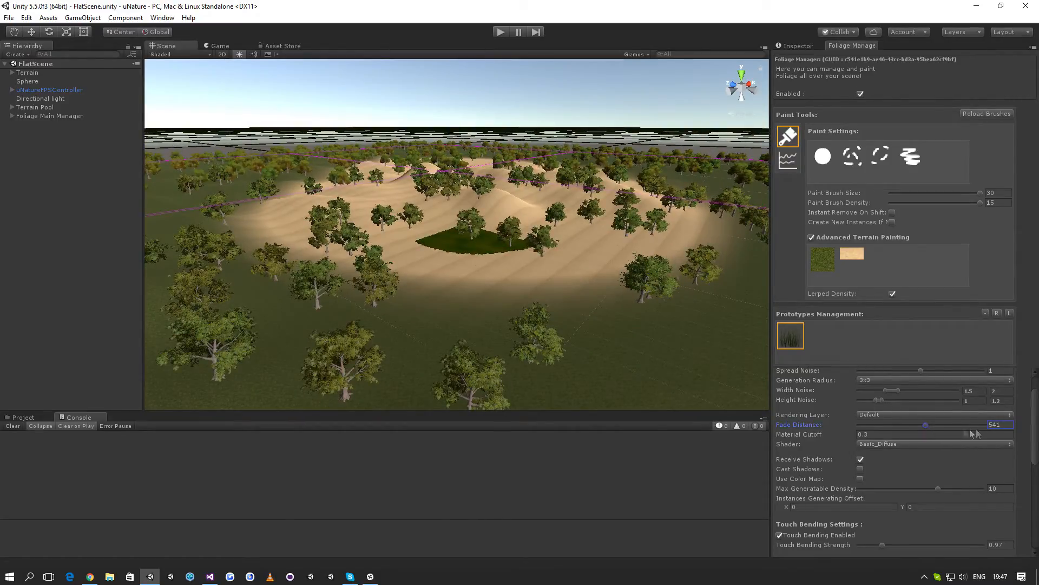
{"action": "type", "text": "100"}
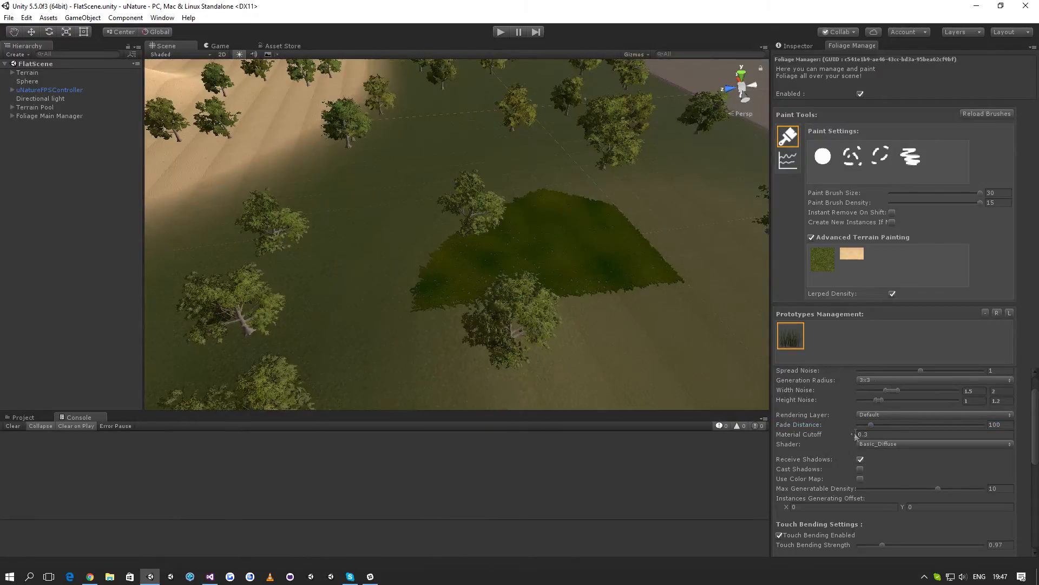
Examine the painted grass patch from several distances and angles, comparing its dense and sparse areas.
{"action": "scroll", "coordinate": [664, 359], "scroll_direction": "up", "scroll_amount": 5}
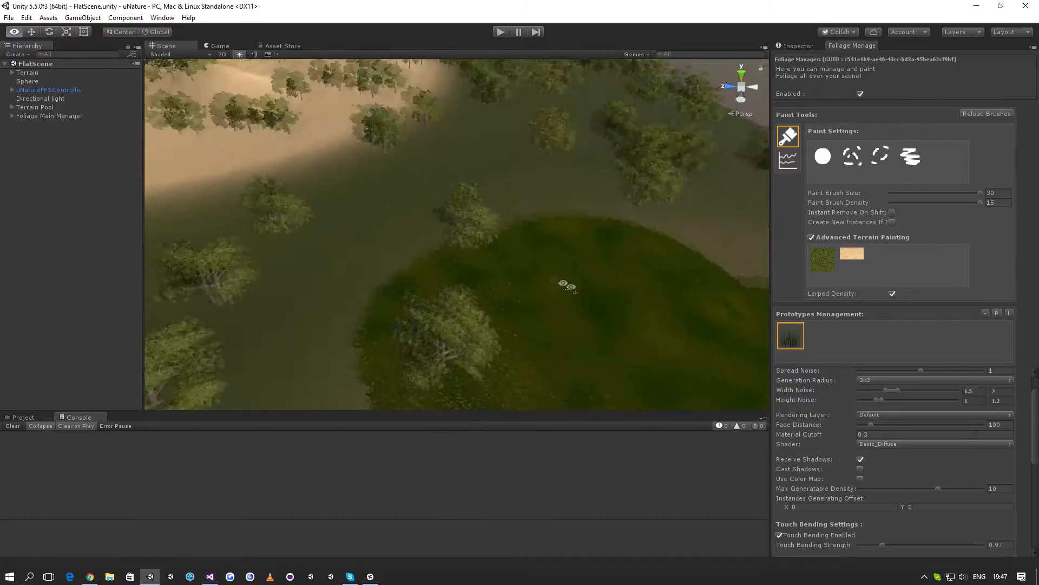
{"action": "scroll", "coordinate": [532, 268], "scroll_direction": "down", "scroll_amount": 5}
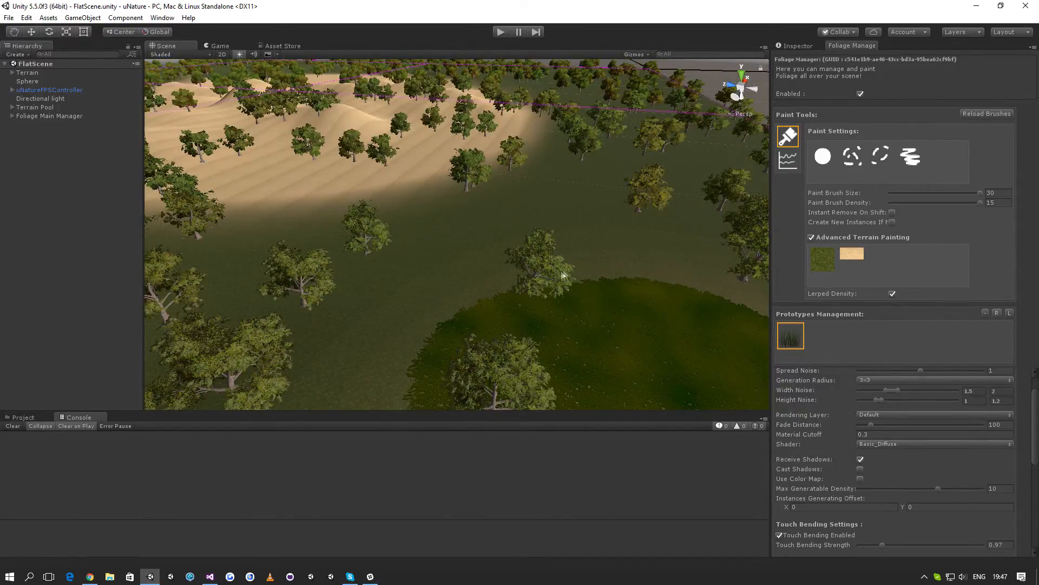
{"action": "scroll", "coordinate": [512, 308], "scroll_direction": "up", "scroll_amount": 2}
{"action": "right_click_drag", "start_coordinate": [512, 307], "coordinate": [427, 276]}
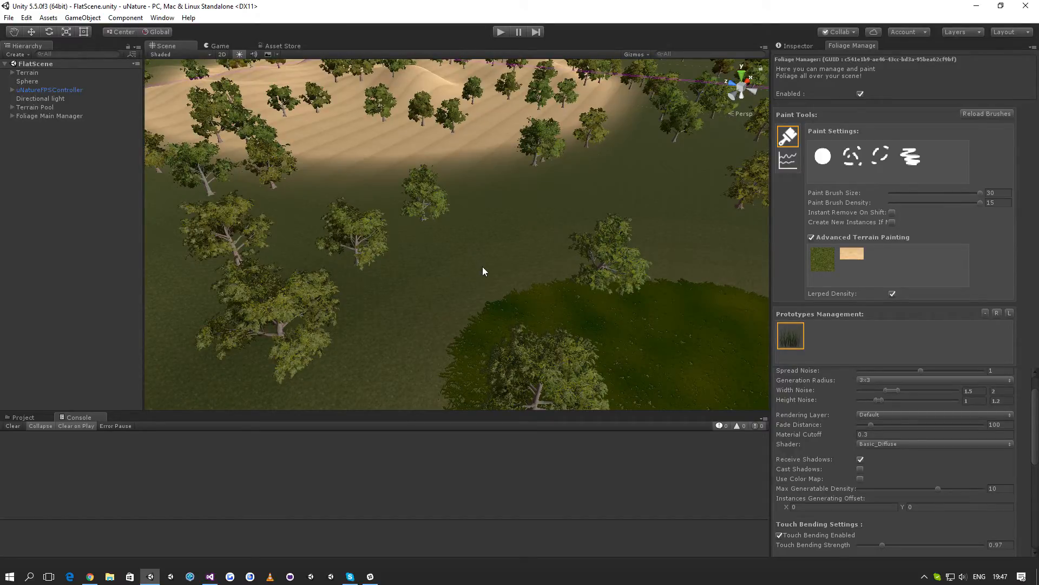
{"action": "right_click_drag", "start_coordinate": [482, 266], "coordinate": [754, 286]}
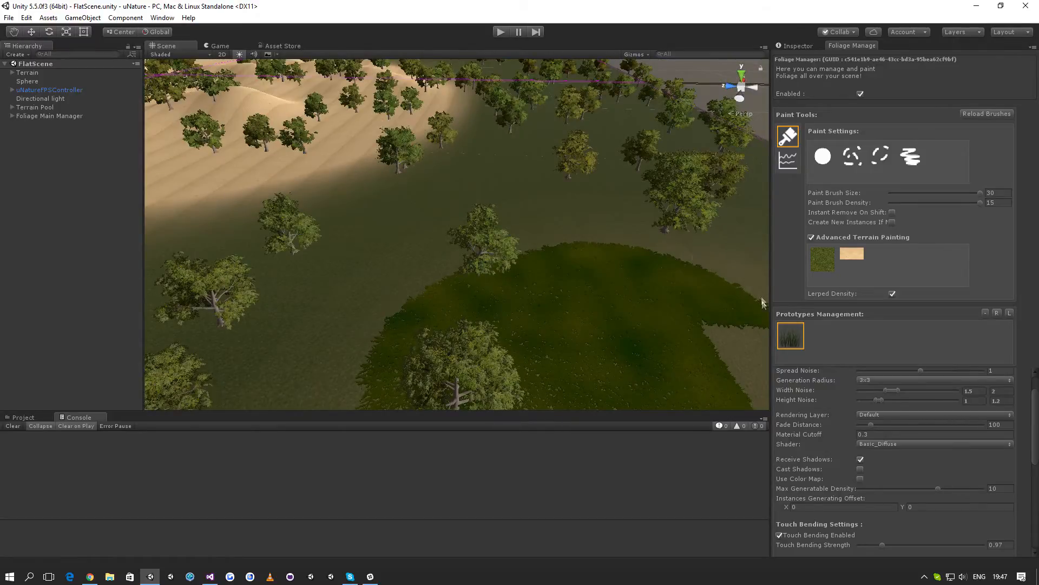
{"action": "right_click_drag", "start_coordinate": [690, 295], "coordinate": [611, 313]}
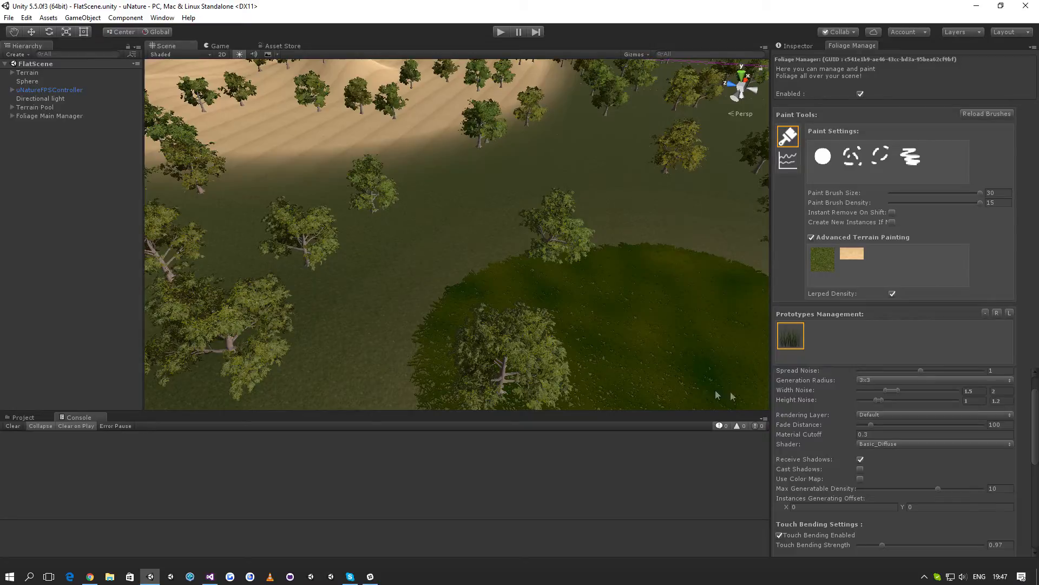
{"action": "scroll", "coordinate": [574, 347], "scroll_direction": "up", "scroll_amount": 2}
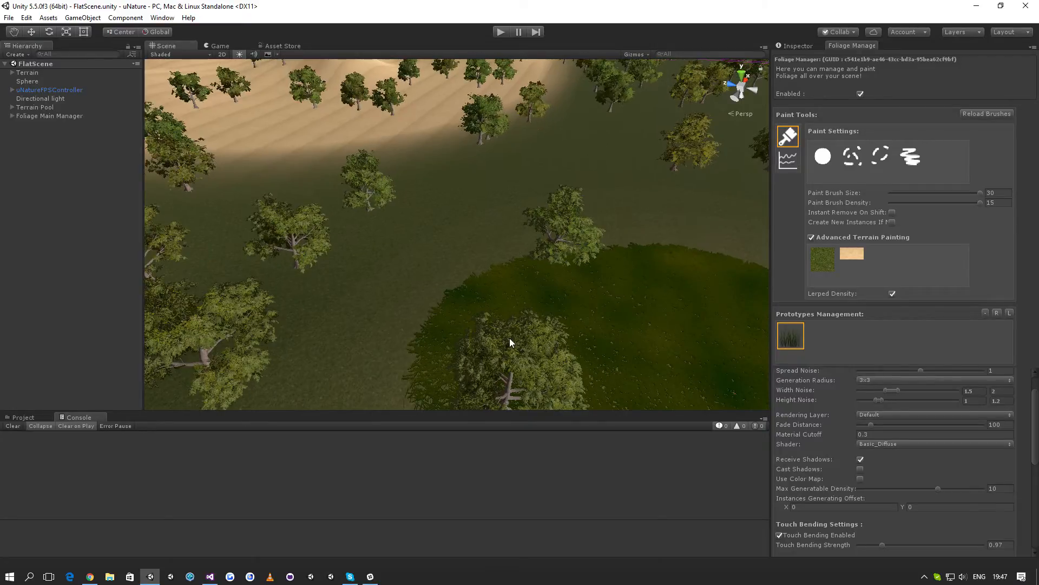
{"action": "right_click_drag", "start_coordinate": [536, 335], "coordinate": [681, 251]}
{"action": "scroll", "coordinate": [517, 320], "scroll_direction": "up", "scroll_amount": 2}
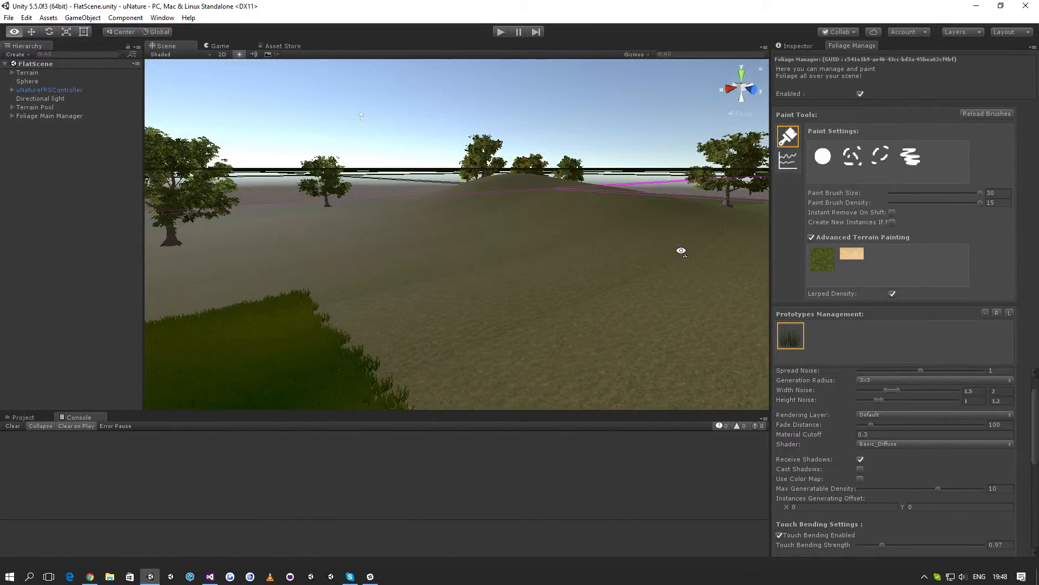
{"action": "right_click_drag", "start_coordinate": [680, 251], "coordinate": [760, 264]}
{"action": "right_click_drag", "start_coordinate": [879, 280], "coordinate": [752, 256]}
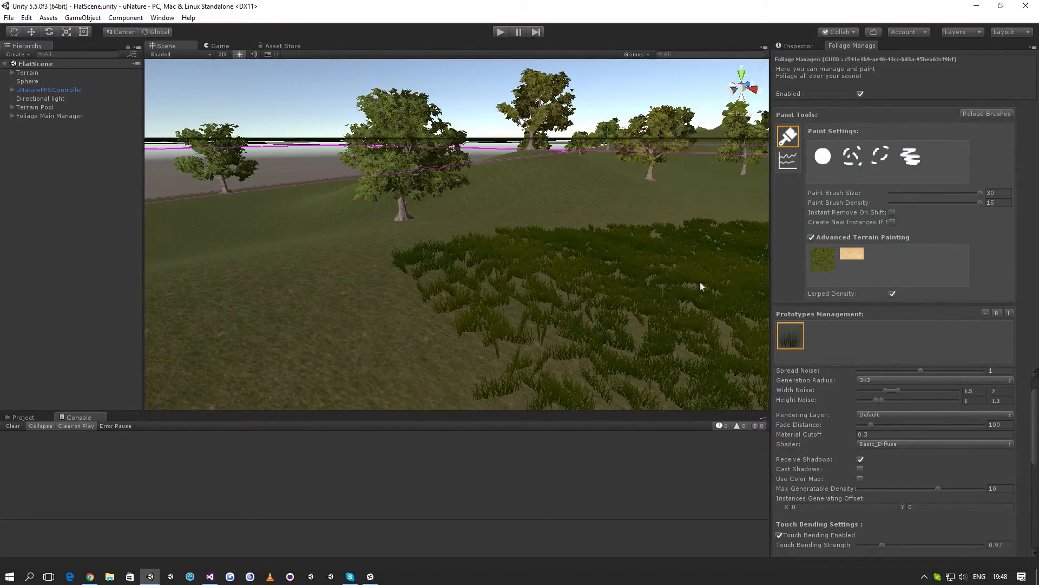
Review Grass_1's touch bending settings and inspect the Touch Bending component on the Sphere.
{"action": "scroll", "coordinate": [849, 371], "scroll_direction": "down", "scroll_amount": 3}
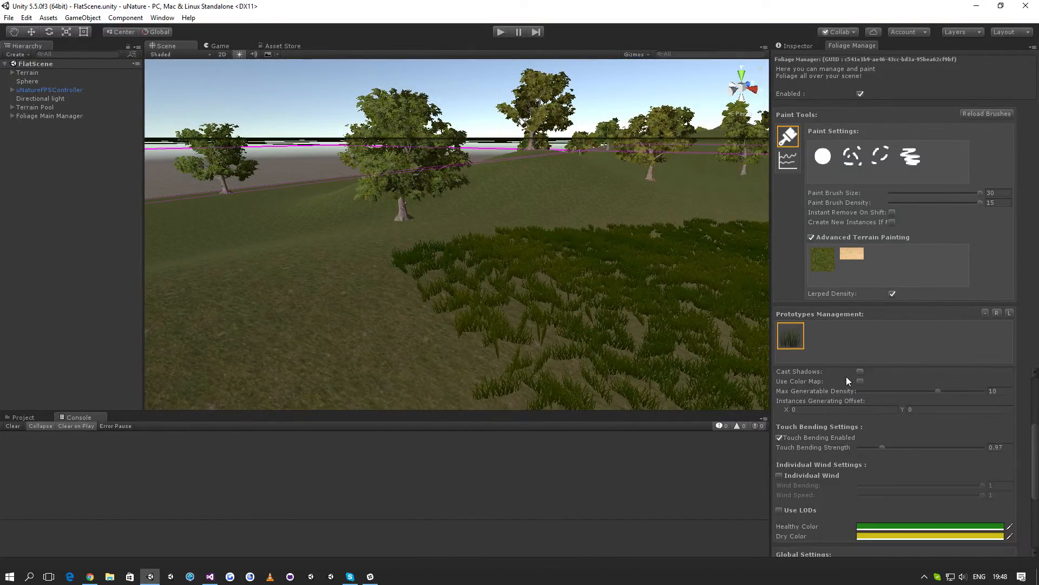
{"action": "right_click", "coordinate": [98, 169]}
{"action": "left_click", "coordinate": [46, 80]}
{"action": "right_click_drag", "start_coordinate": [563, 232], "coordinate": [663, 221]}
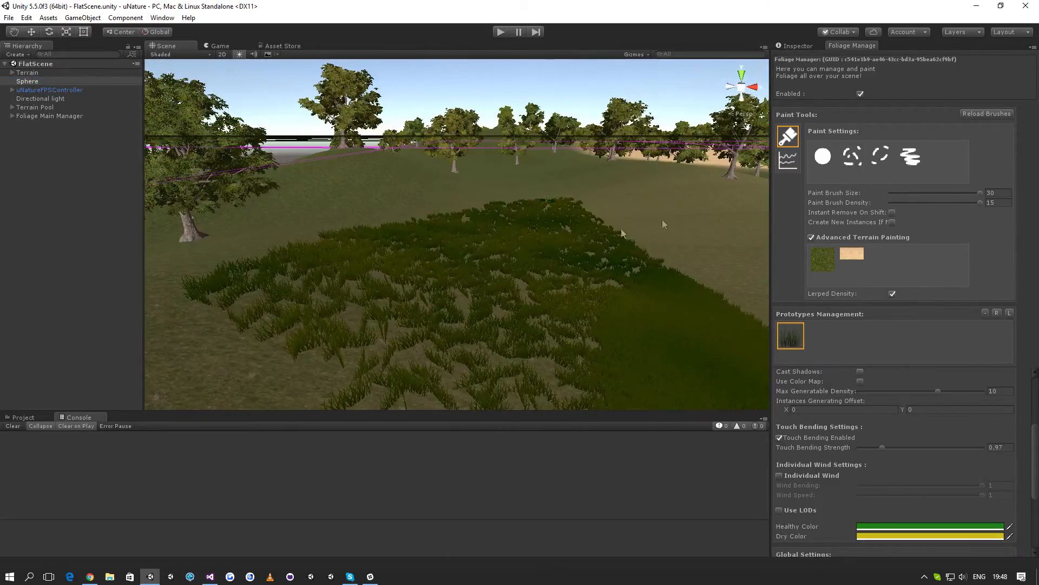
{"action": "left_click", "coordinate": [797, 47]}
{"action": "right_click_drag", "start_coordinate": [557, 176], "coordinate": [449, 192]}
{"action": "right_click_drag", "start_coordinate": [606, 278], "coordinate": [729, 313]}
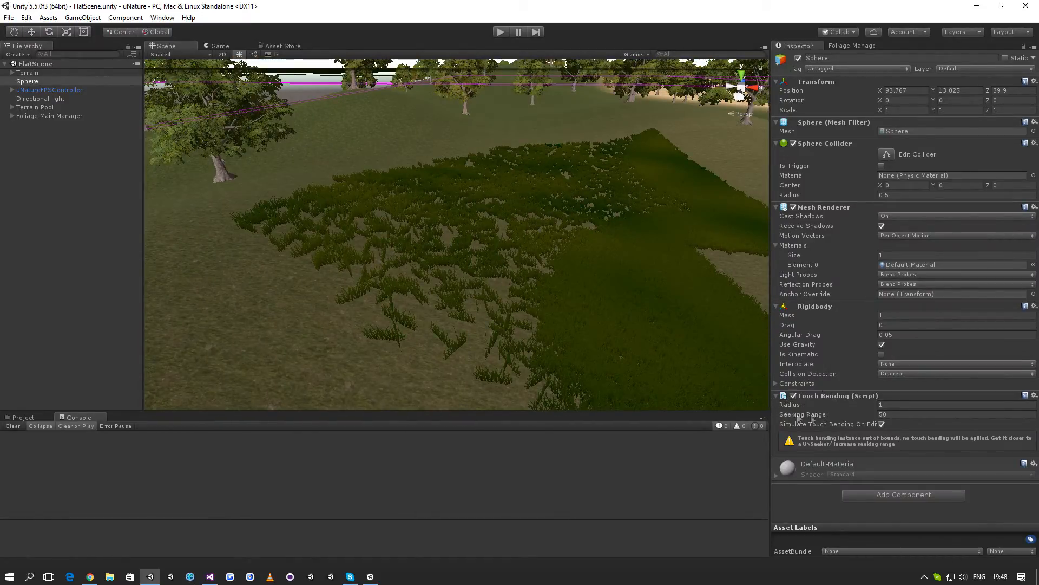
Move the uNatureFPSController into the painted grass area.
{"action": "right_click_drag", "start_coordinate": [747, 346], "coordinate": [424, 234]}
{"action": "left_click", "coordinate": [73, 90]}
{"action": "double_click", "coordinate": [73, 93]}
{"action": "right_click_drag", "start_coordinate": [346, 184], "coordinate": [465, 227]}
{"action": "key", "text": "w"}
{"action": "left_click_drag", "start_coordinate": [485, 189], "coordinate": [481, 315]}
{"action": "right_click_drag", "start_coordinate": [479, 325], "coordinate": [608, 331]}
{"action": "left_click_drag", "start_coordinate": [605, 277], "coordinate": [592, 358]}
{"action": "right_click_drag", "start_coordinate": [590, 354], "coordinate": [569, 373]}
Move the Sphere into the painted grass near the uNatureFPSController, to about X 139.86, Y 2.52, Z 64.35.
{"action": "left_click", "coordinate": [27, 81]}
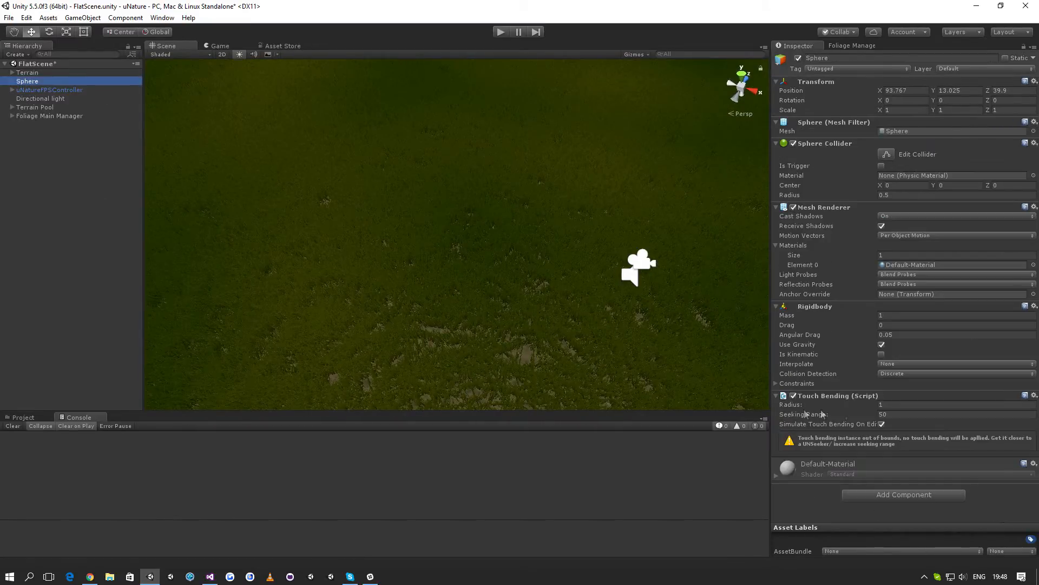
{"action": "right_click_drag", "start_coordinate": [622, 361], "coordinate": [366, 301]}
{"action": "left_click_drag", "start_coordinate": [390, 176], "coordinate": [469, 310]}
{"action": "right_click_drag", "start_coordinate": [468, 320], "coordinate": [467, 333]}
{"action": "right_click_drag", "start_coordinate": [440, 357], "coordinate": [578, 252]}
{"action": "left_click_drag", "start_coordinate": [550, 183], "coordinate": [549, 198]}
{"action": "right_click_drag", "start_coordinate": [548, 200], "coordinate": [468, 211]}
{"action": "key", "text": "s"}
{"action": "left_click_drag", "start_coordinate": [425, 181], "coordinate": [490, 21]}
{"action": "right_click_drag", "start_coordinate": [504, 135], "coordinate": [642, 153]}
{"action": "key", "text": "s"}
{"action": "right_click_drag", "start_coordinate": [708, 315], "coordinate": [771, 330]}
{"action": "right_click_drag", "start_coordinate": [603, 357], "coordinate": [535, 340]}
{"action": "left_click_drag", "start_coordinate": [369, 279], "coordinate": [352, 48]}
{"action": "scroll", "coordinate": [466, 196], "scroll_direction": "down", "scroll_amount": 3}
{"action": "middle_click_drag", "start_coordinate": [564, 295], "coordinate": [557, 242]}
{"action": "right_click_drag", "start_coordinate": [537, 345], "coordinate": [483, 244]}
{"action": "left_click_drag", "start_coordinate": [460, 208], "coordinate": [460, 355]}
{"action": "middle_click_drag", "start_coordinate": [487, 299], "coordinate": [506, 217]}
{"action": "scroll", "coordinate": [502, 242], "scroll_direction": "up", "scroll_amount": 3}
{"action": "right_click_drag", "start_coordinate": [503, 242], "coordinate": [539, 324]}
Set the Sphere's Touch Bending radius to 2.59 and reduce its seeking range to 28.44.
{"action": "left_click_drag", "start_coordinate": [797, 405], "coordinate": [780, 391]}
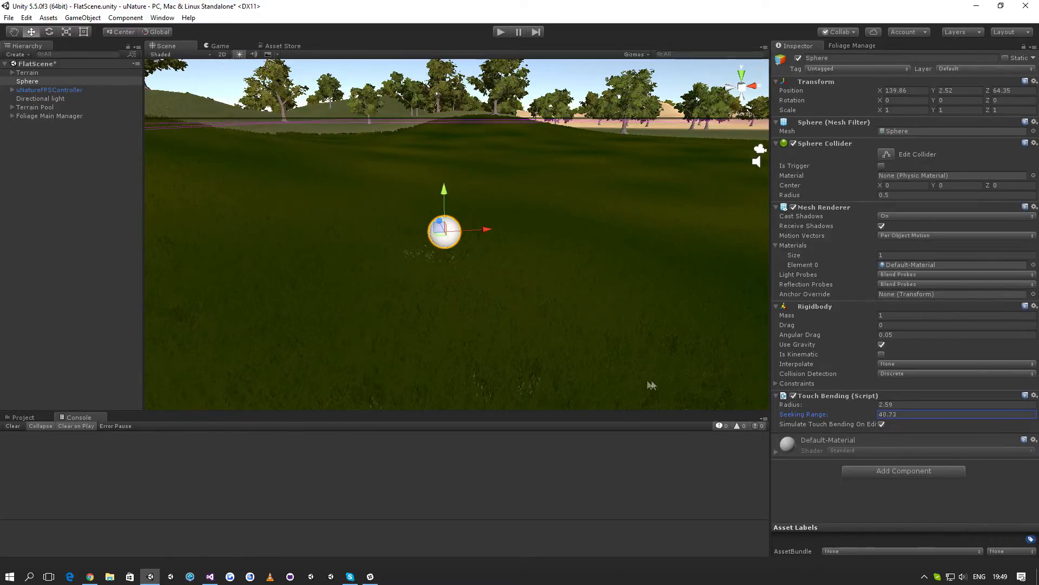
{"action": "left_click_drag", "start_coordinate": [659, 385], "coordinate": [448, 353]}
{"action": "key", "text": "w"}
{"action": "right_click_drag", "start_coordinate": [447, 353], "coordinate": [561, 343]}
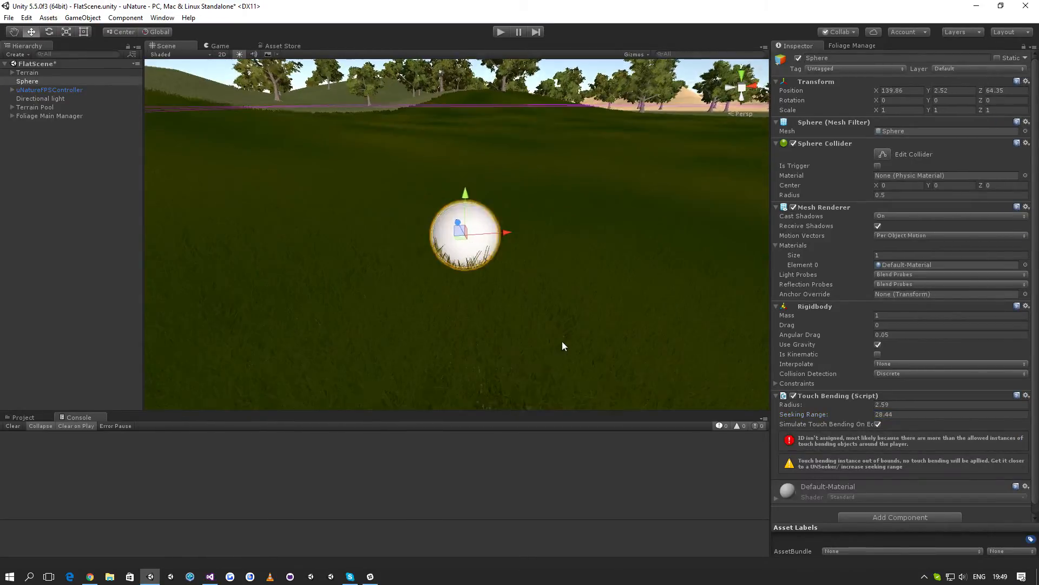
Raise the Sphere's Touch Bending seeking range again and view the grass around it.
{"action": "left_click_drag", "start_coordinate": [834, 414], "coordinate": [848, 414]}
{"action": "key", "text": "w"}
{"action": "right_click_drag", "start_coordinate": [635, 367], "coordinate": [598, 349]}
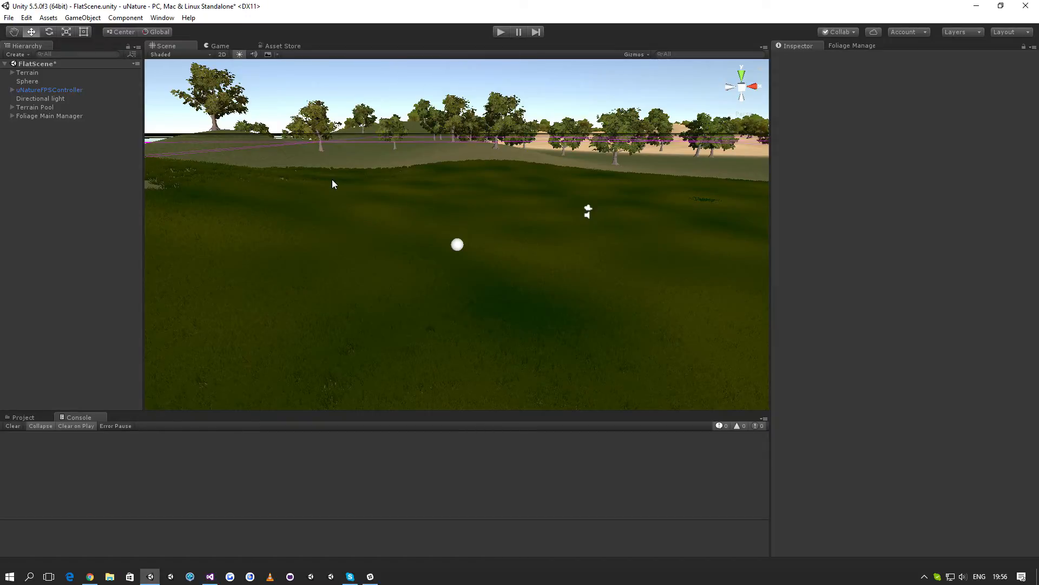
Enable touch bending simulation in the editor on the Sphere's Touch Bending script.
{"action": "left_click", "coordinate": [59, 81]}
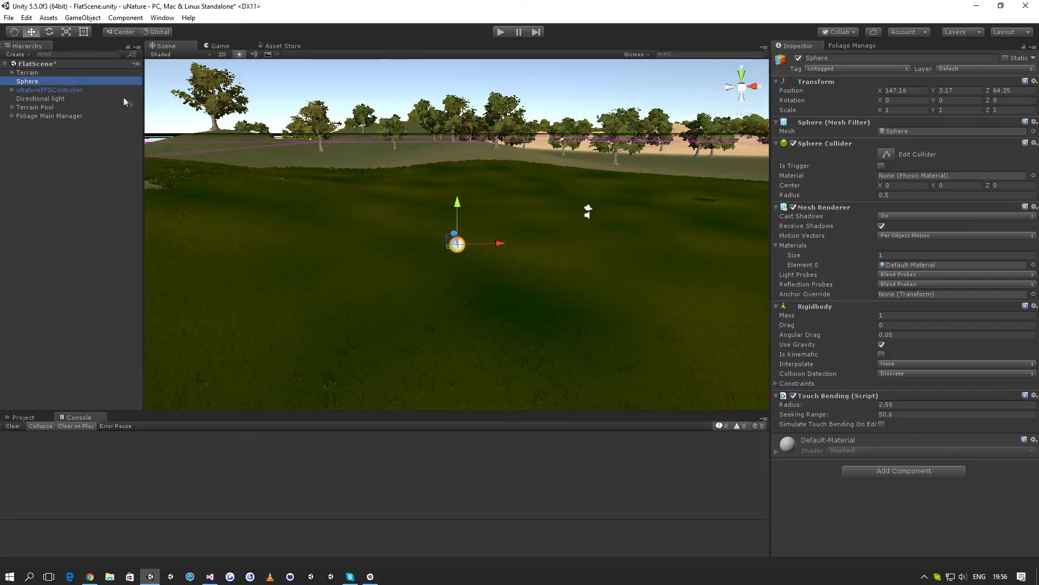
{"action": "scroll", "coordinate": [406, 162], "scroll_direction": "up", "scroll_amount": 2}
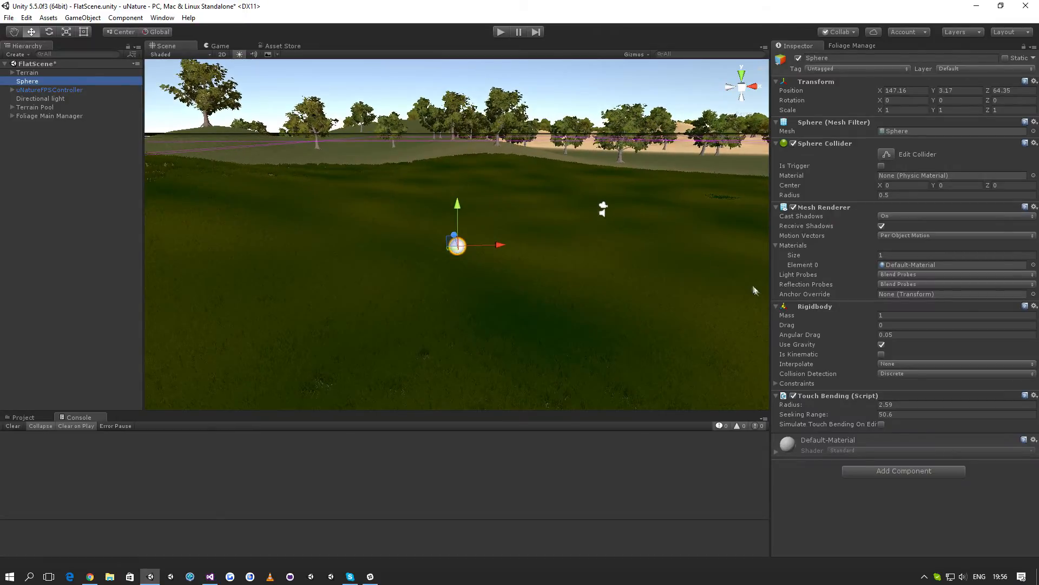
{"action": "scroll", "coordinate": [598, 274], "scroll_direction": "up", "scroll_amount": 1}
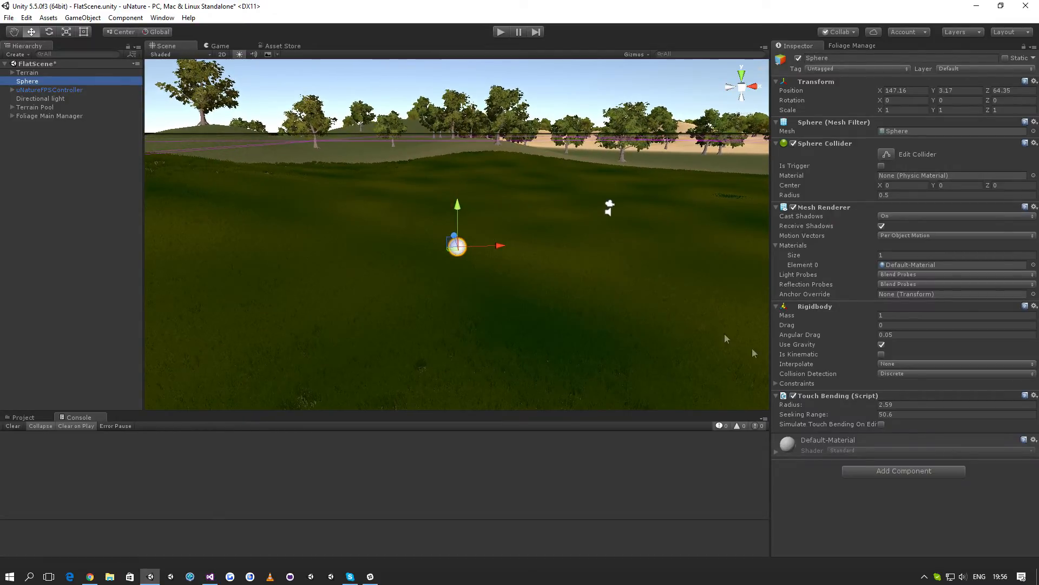
{"action": "left_click", "coordinate": [882, 424]}
{"action": "scroll", "coordinate": [605, 292], "scroll_direction": "up", "scroll_amount": 1}
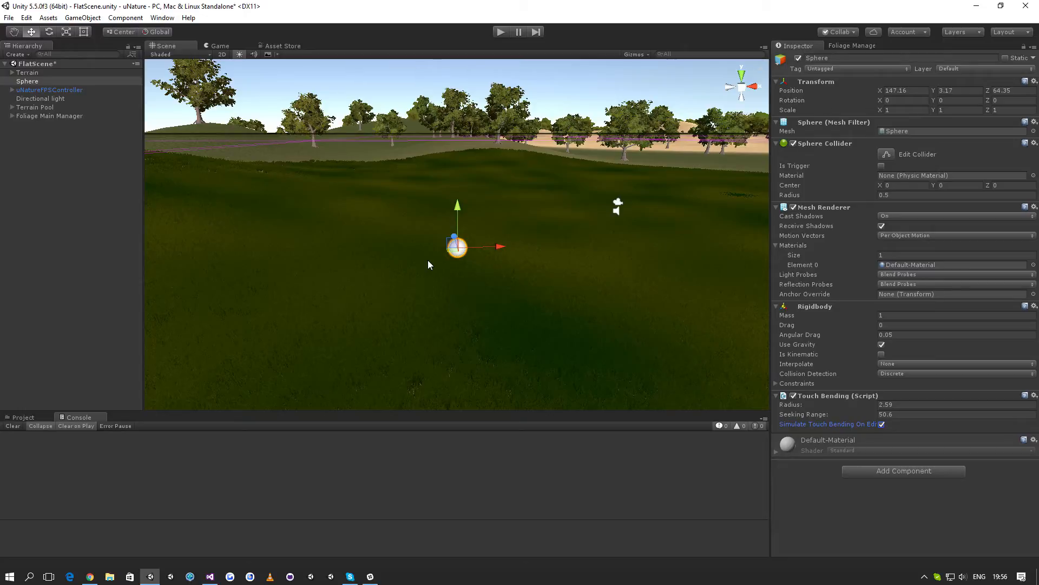
Lower the Sphere toward the grass to about Y 2.79.
{"action": "scroll", "coordinate": [523, 282], "scroll_direction": "up", "scroll_amount": 8}
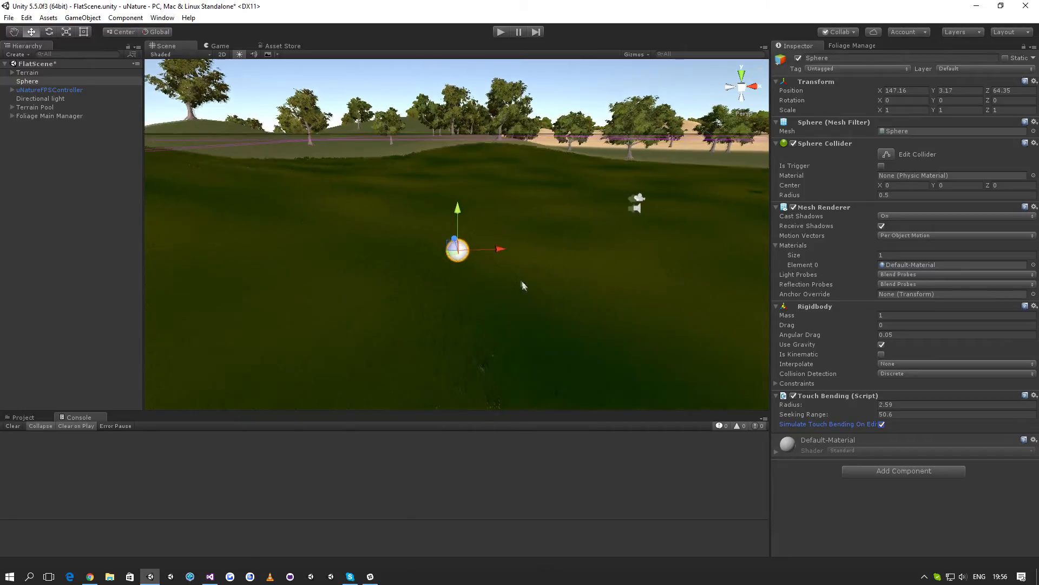
{"action": "middle_click_drag", "start_coordinate": [522, 282], "coordinate": [458, 258]}
{"action": "right_click_drag", "start_coordinate": [458, 263], "coordinate": [513, 255]}
{"action": "mouse_move", "coordinate": [486, 149]}
{"action": "left_mouse_down"}
{"action": "mouse_move", "coordinate": [486, 177]}
{"action": "mouse_move", "coordinate": [494, 116]}
{"action": "mouse_move", "coordinate": [497, 166]}
{"action": "left_mouse_up"}
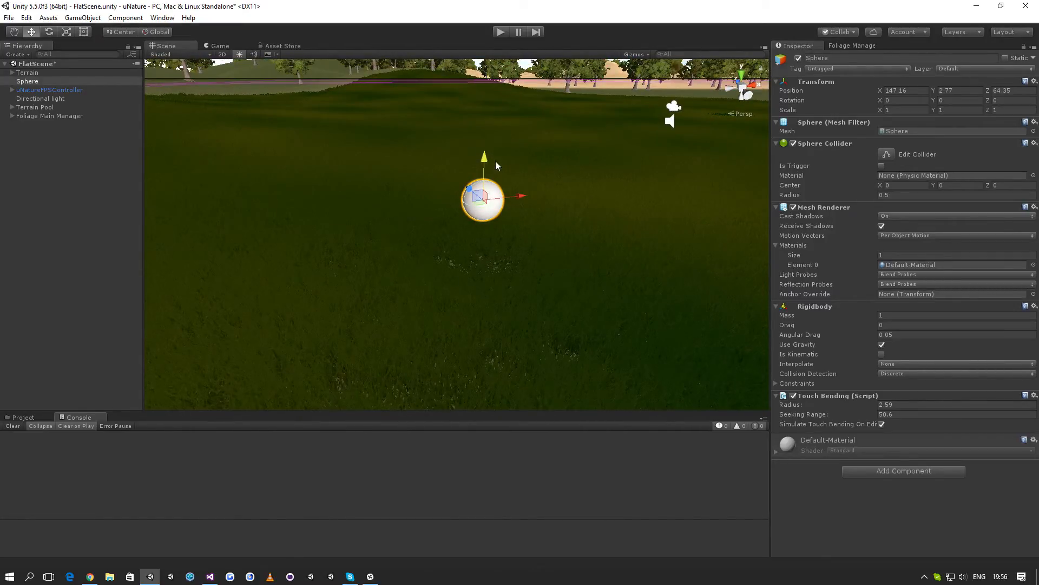
Reduce the Sphere's Touch Bending seeking range to 14.45 and view the grass around it.
{"action": "left_click", "coordinate": [908, 414]}
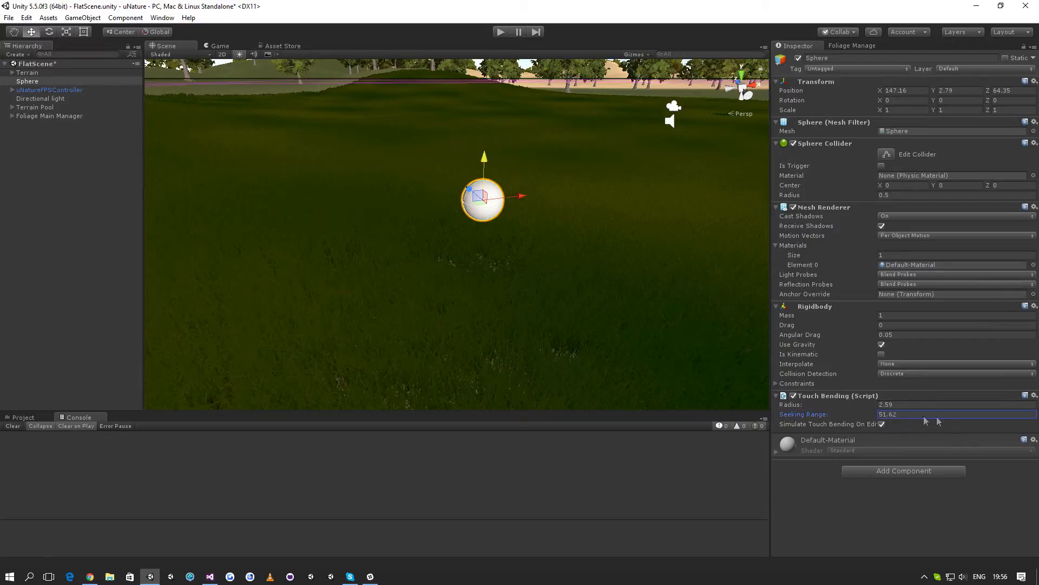
{"action": "type", "text": "19"}
{"action": "left_click_drag", "start_coordinate": [284, 406], "coordinate": [209, 403]}
{"action": "right_click_drag", "start_coordinate": [462, 295], "coordinate": [447, 330]}
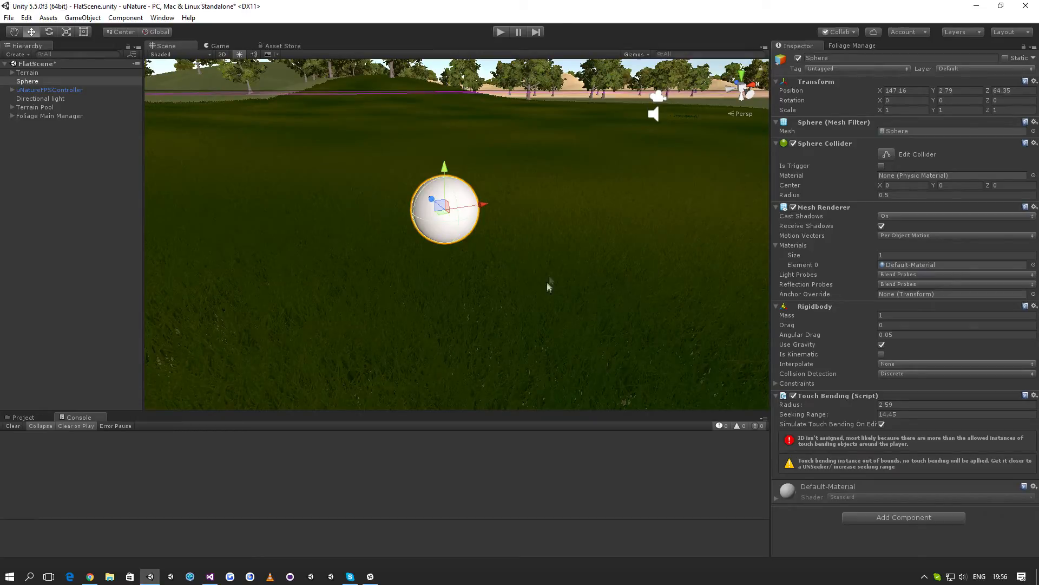
{"action": "scroll", "coordinate": [555, 274], "scroll_direction": "down", "scroll_amount": 1}
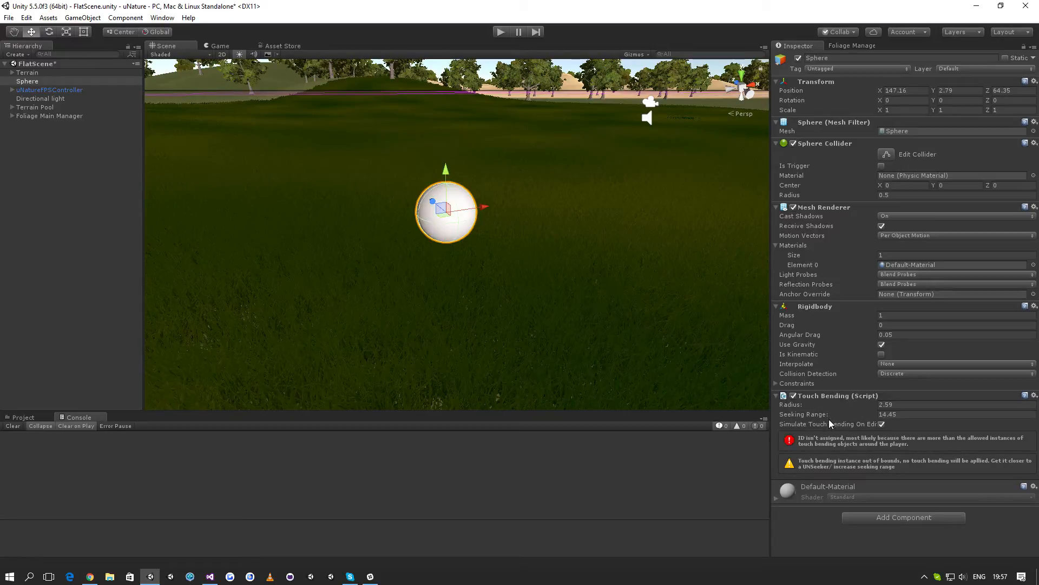
{"action": "right_click_drag", "start_coordinate": [650, 345], "coordinate": [545, 323]}
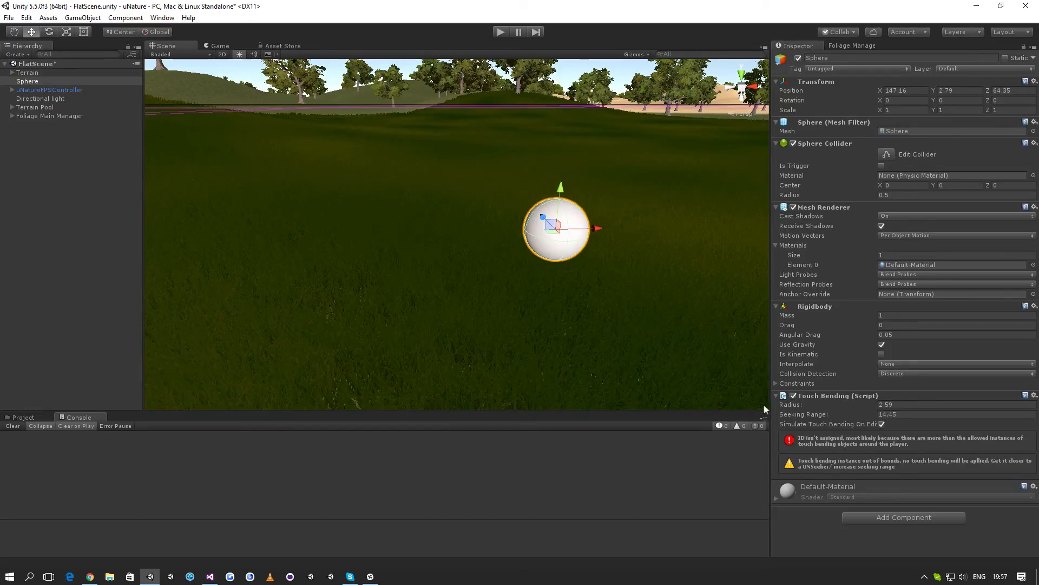
{"action": "right_click_drag", "start_coordinate": [696, 380], "coordinate": [790, 411]}
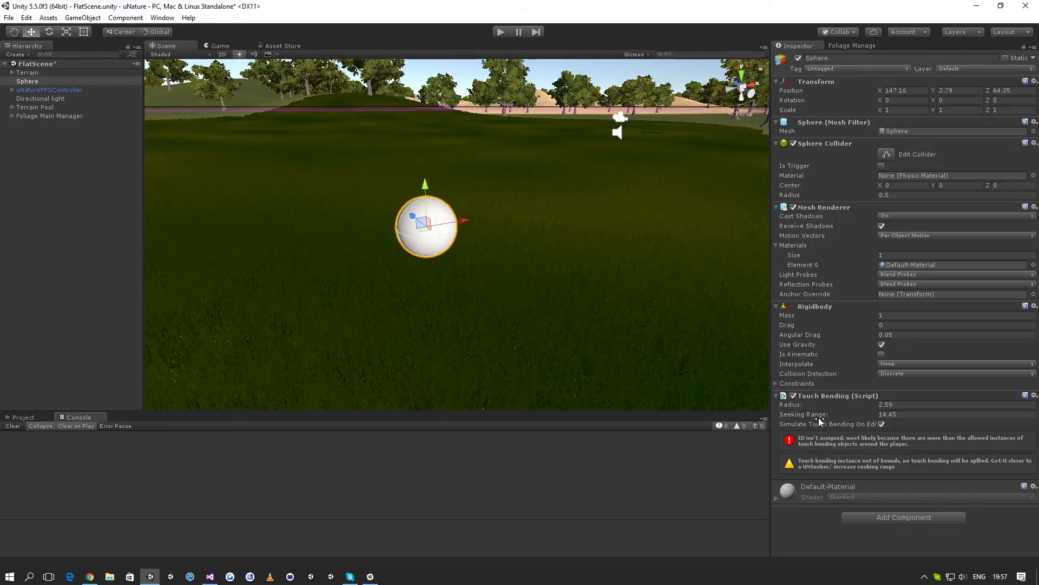
{"action": "right_click_drag", "start_coordinate": [642, 381], "coordinate": [618, 362]}
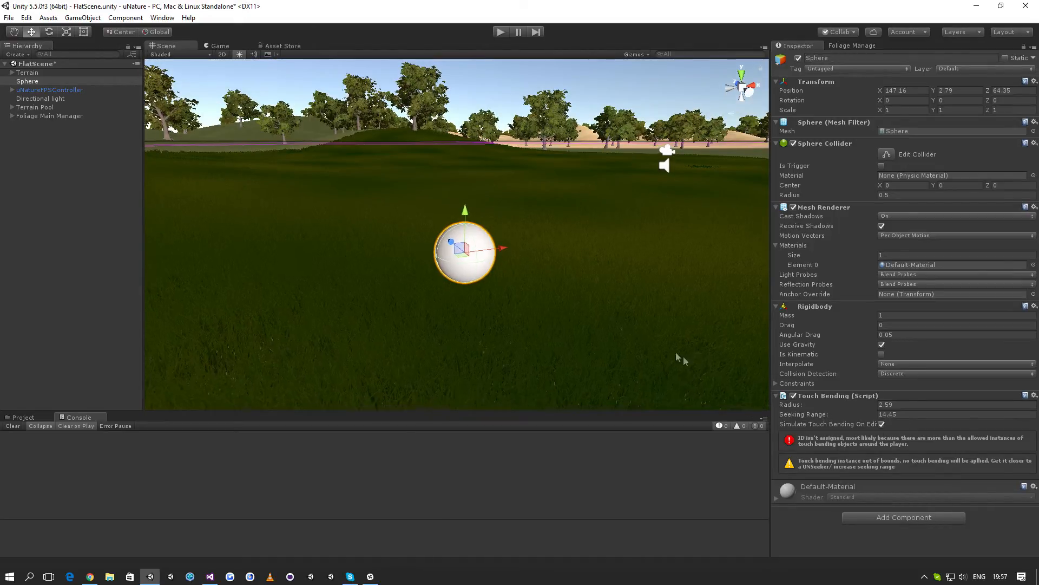
Lower the Sphere to Y 2.473 and raise its Touch Bending seeking range to 98.4.
{"action": "left_click_drag", "start_coordinate": [467, 215], "coordinate": [467, 234]}
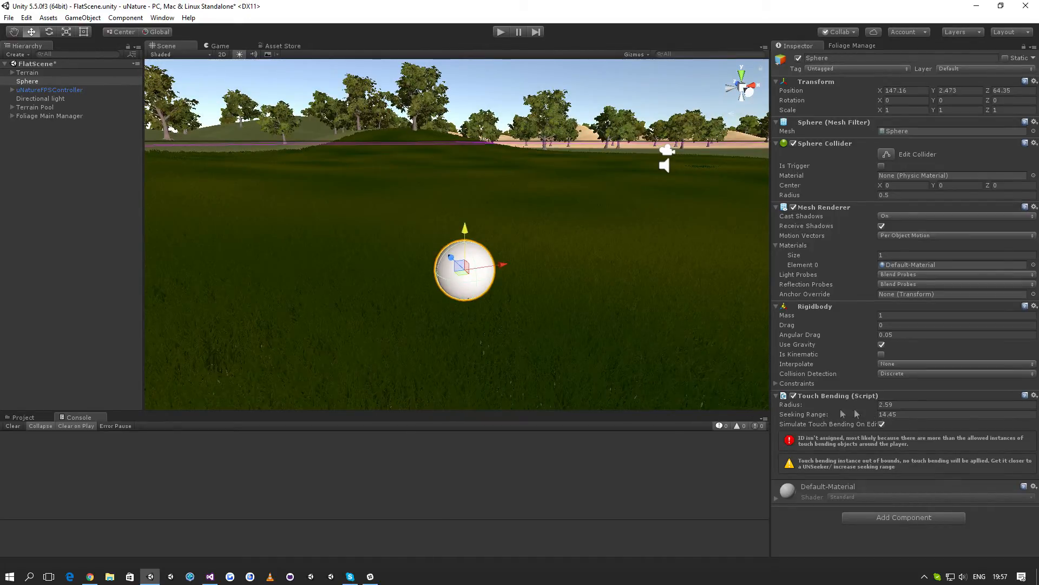
{"action": "left_click", "coordinate": [814, 427]}
{"action": "left_click_drag", "start_coordinate": [811, 415], "coordinate": [1022, 414]}
{"action": "right_click_drag", "start_coordinate": [678, 377], "coordinate": [669, 382]}
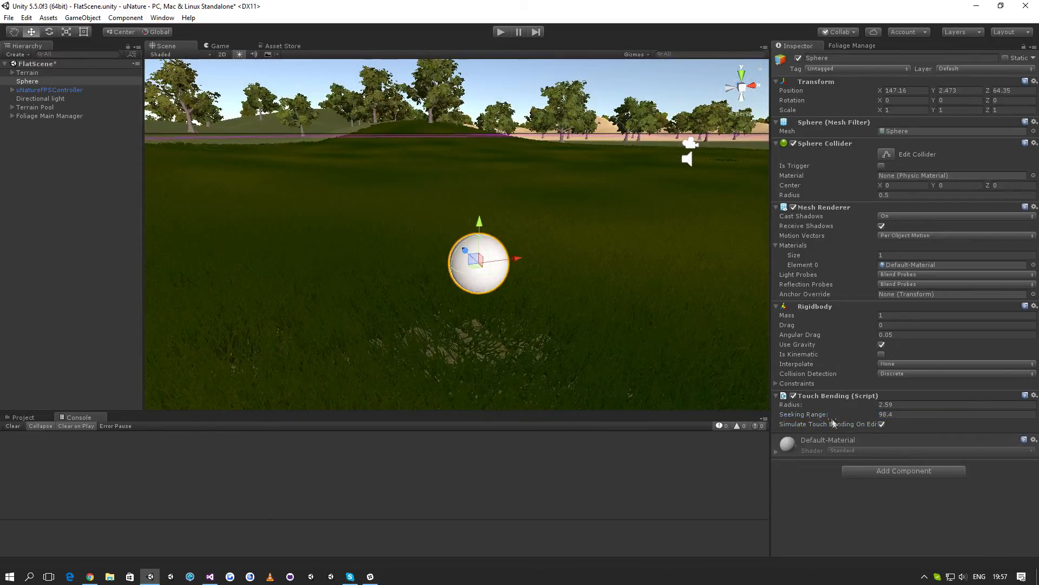
Turn the Sphere's in-editor touch bending simulation off and back on, and deselect the Sphere.
{"action": "left_click", "coordinate": [884, 424]}
{"action": "left_click", "coordinate": [883, 425]}
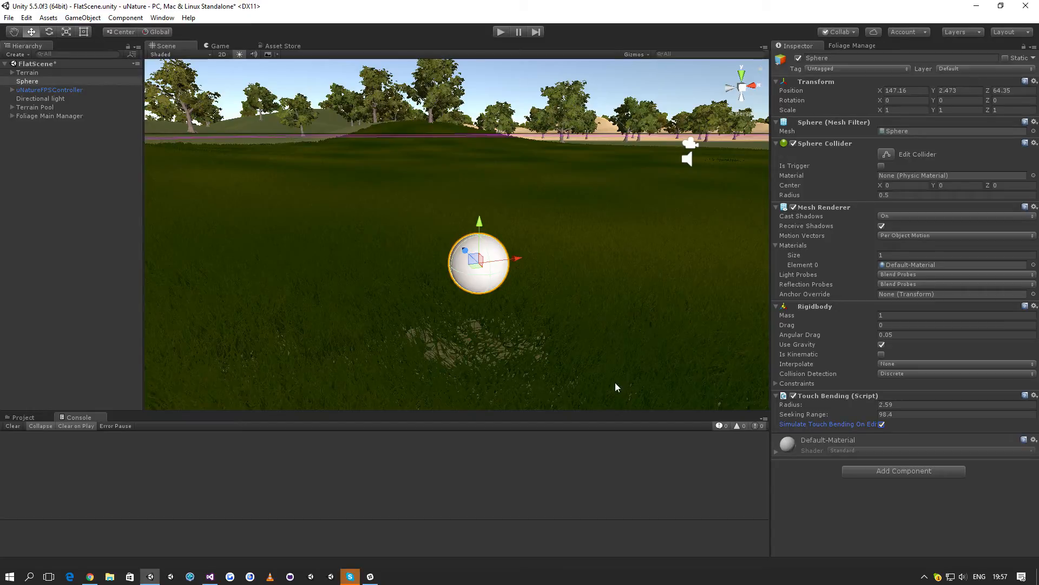
{"action": "right_click_drag", "start_coordinate": [521, 355], "coordinate": [564, 363]}
{"action": "left_click", "coordinate": [113, 267]}
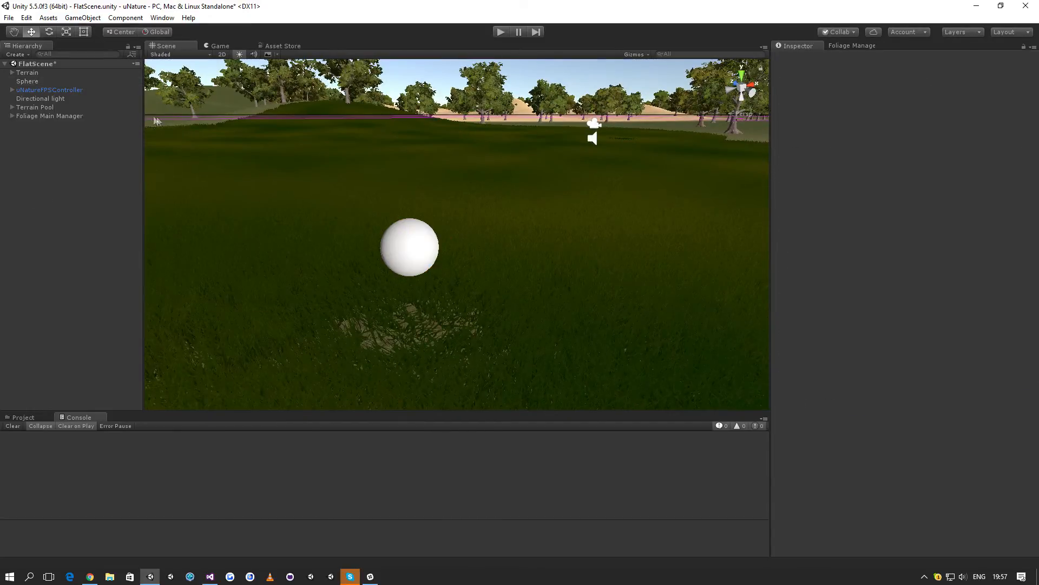
Display the Foliage Manager's paint tools and global settings with the terrain selected.
{"action": "key", "text": "w"}
{"action": "right_click_drag", "start_coordinate": [253, 163], "coordinate": [398, 195]}
{"action": "key", "text": "s"}
{"action": "left_click", "coordinate": [842, 45]}
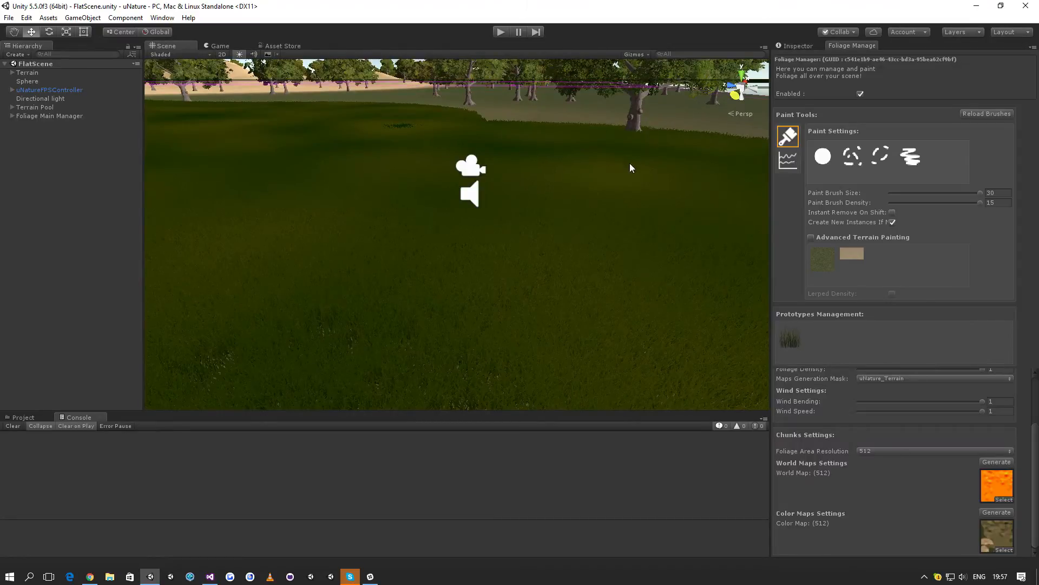
{"action": "key", "text": "s"}
{"action": "right_click_drag", "start_coordinate": [613, 184], "coordinate": [607, 201]}
{"action": "scroll", "coordinate": [854, 413], "scroll_direction": "up", "scroll_amount": 3}
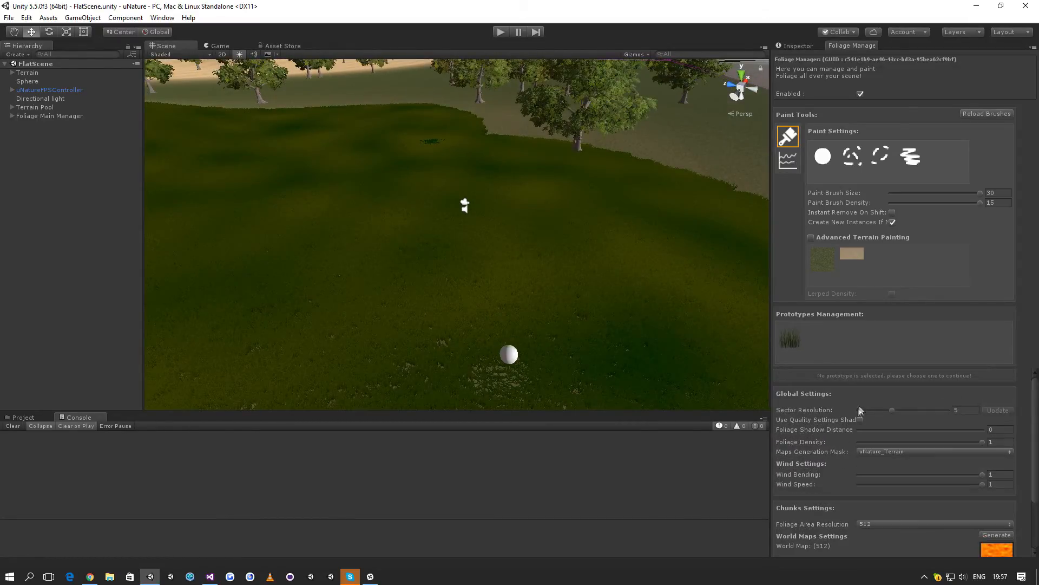
{"action": "left_click", "coordinate": [628, 291]}
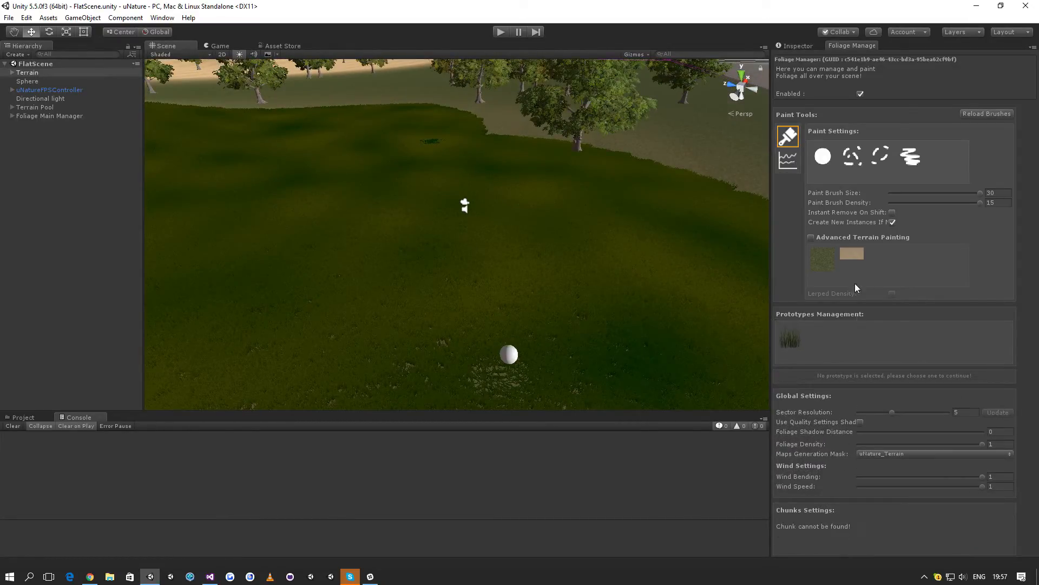
Choose the Mask_1 brush and the Grass_1 prototype, and set the paint brush size to 10 over unpainted terrain.
{"action": "right_click_drag", "start_coordinate": [687, 212], "coordinate": [739, 147]}
{"action": "key", "text": "s"}
{"action": "key", "text": "w"}
{"action": "left_click", "coordinate": [851, 167]}
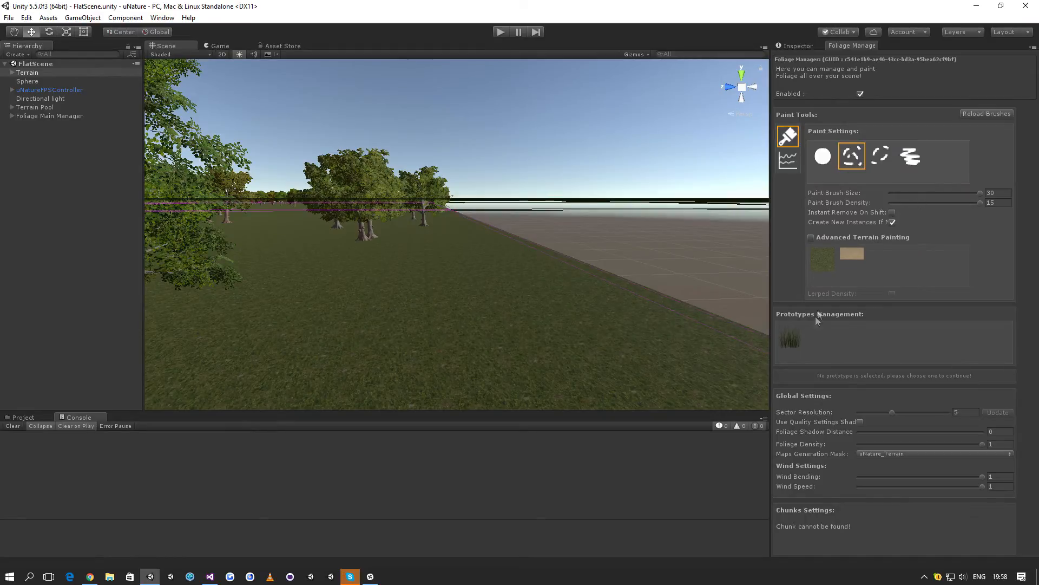
{"action": "left_click", "coordinate": [799, 334]}
{"action": "right_click_drag", "start_coordinate": [590, 327], "coordinate": [531, 370]}
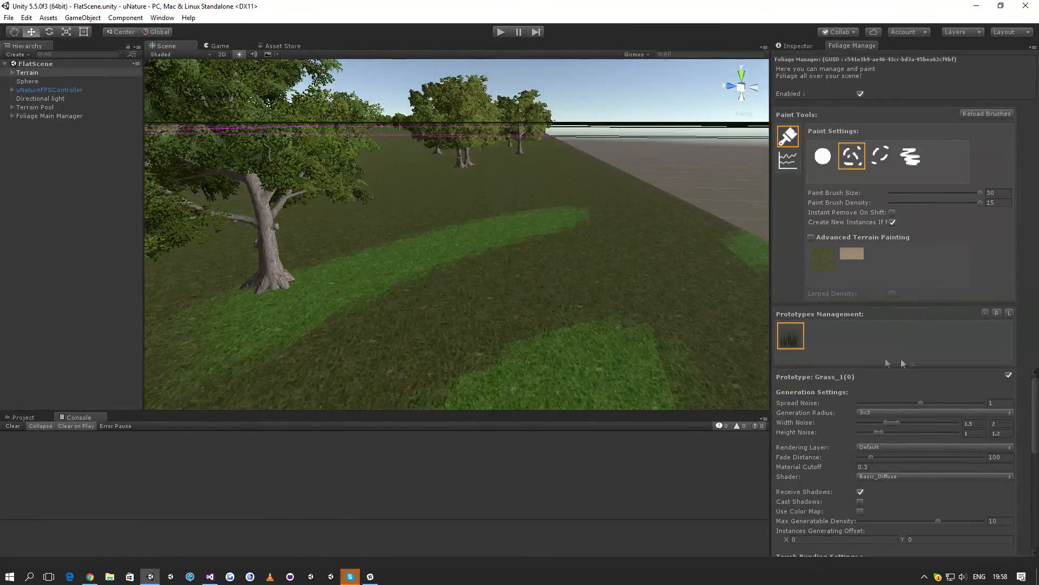
{"action": "left_click_drag", "start_coordinate": [961, 193], "coordinate": [919, 193]}
{"action": "mouse_move", "coordinate": [541, 230]}
{"action": "right_mouse_down"}
{"action": "mouse_move", "coordinate": [583, 216]}
{"action": "mouse_move", "coordinate": [598, 359]}
{"action": "mouse_move", "coordinate": [606, 302]}
{"action": "mouse_move", "coordinate": [540, 289]}
{"action": "right_mouse_up"}
{"action": "key", "text": "w"}
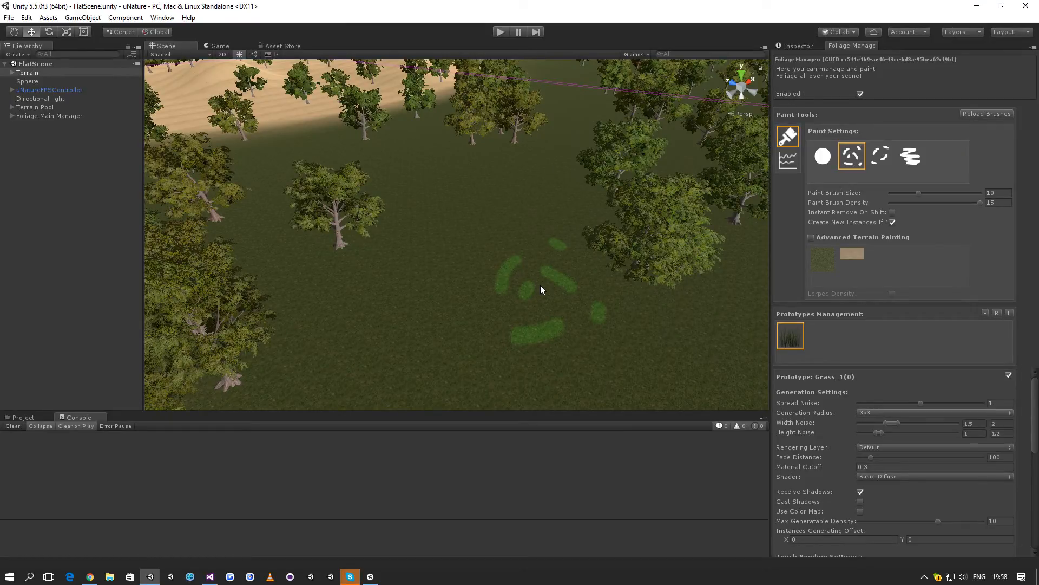
Look at the brush mask textures in the project's uNature/Resources/Brushes folder, and return to the console.
{"action": "left_click", "coordinate": [34, 417]}
{"action": "scroll", "coordinate": [54, 514], "scroll_direction": "down", "scroll_amount": 10}
{"action": "scroll", "coordinate": [57, 517], "scroll_direction": "up", "scroll_amount": 3}
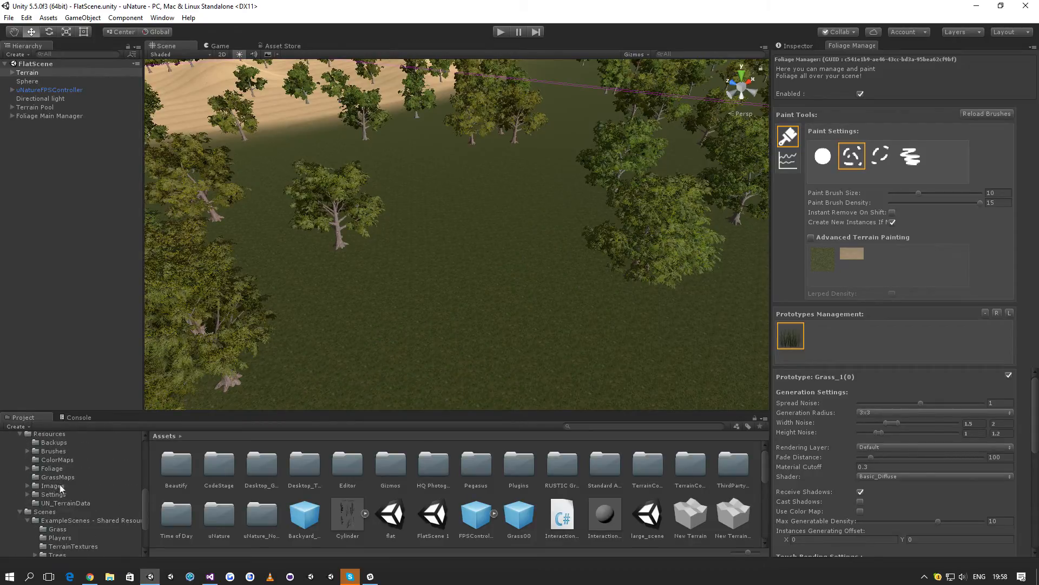
{"action": "left_click", "coordinate": [63, 452]}
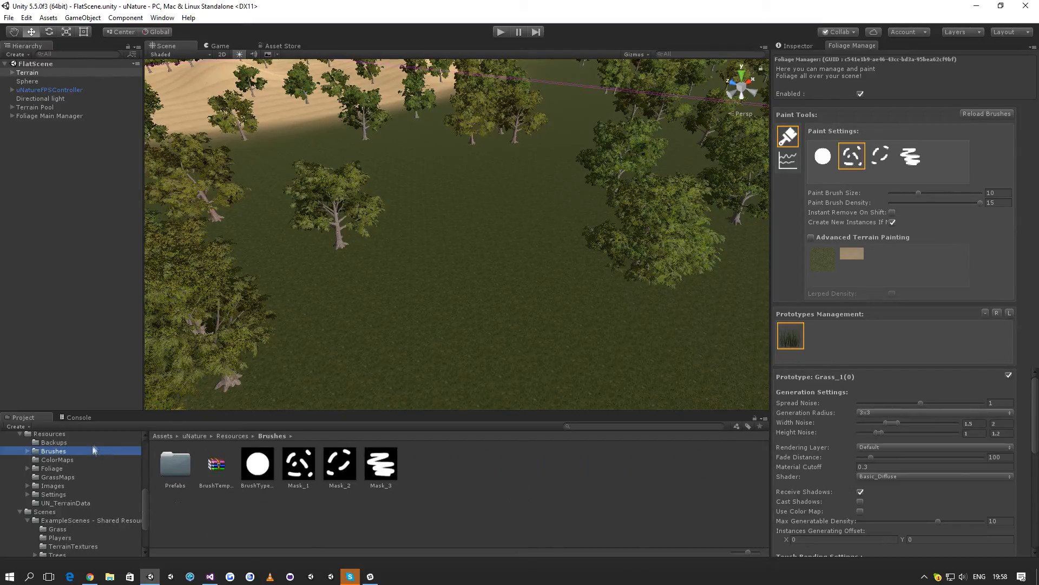
{"action": "left_click", "coordinate": [79, 416]}
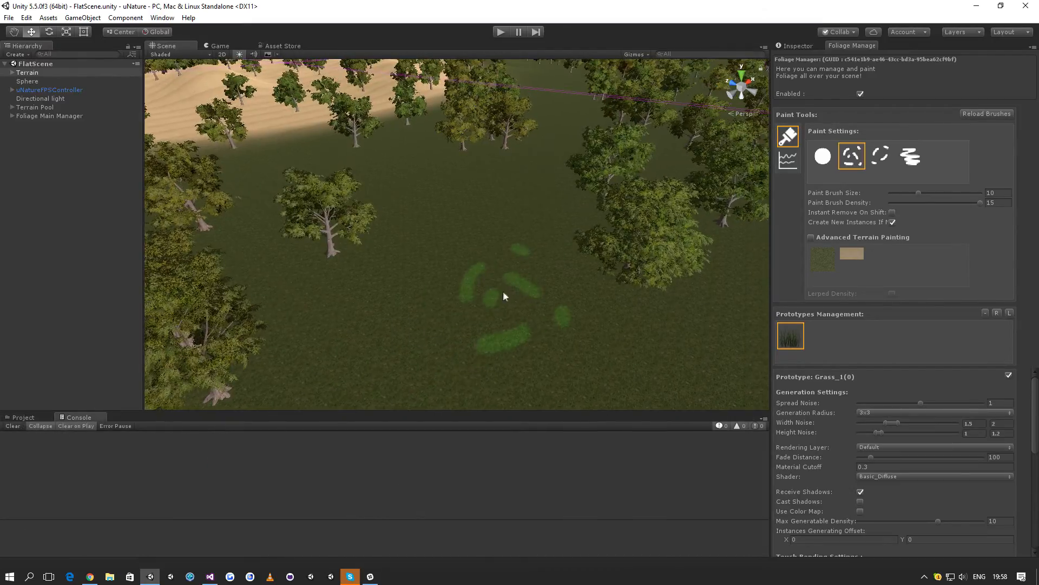
Stamp several Grass_1 patches on the bare terrain between the trees with the Mask_1 brush.
{"action": "left_click", "coordinate": [470, 319]}
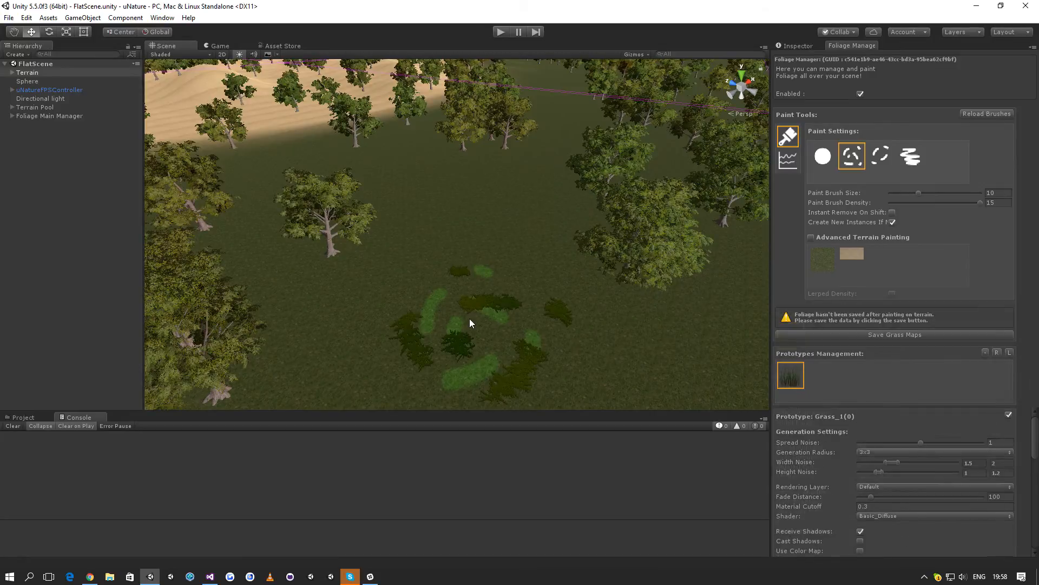
{"action": "right_click_drag", "start_coordinate": [526, 306], "coordinate": [593, 299]}
{"action": "left_click", "coordinate": [594, 298]}
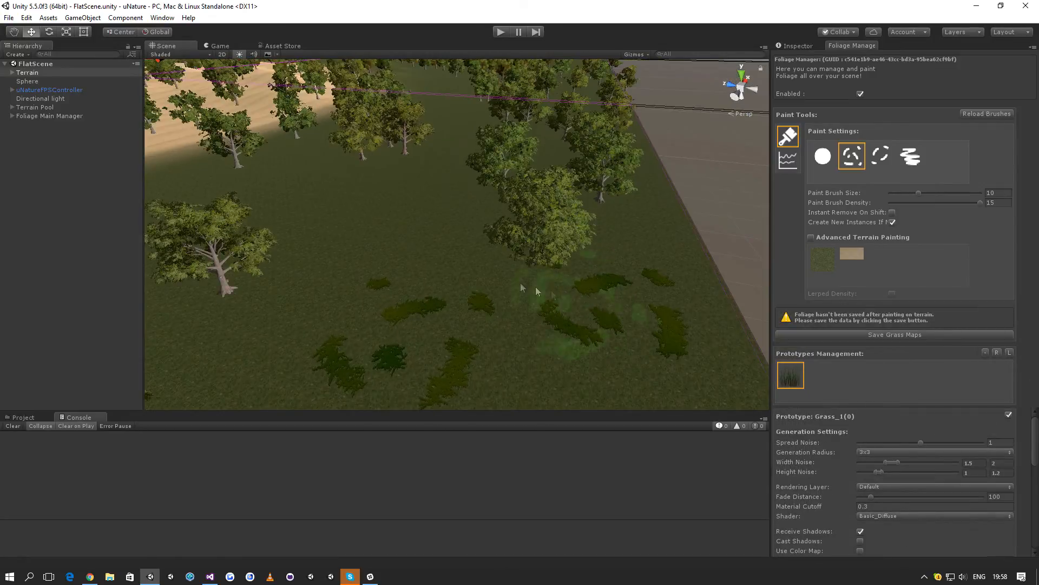
{"action": "left_click", "coordinate": [407, 216]}
{"action": "mouse_move", "coordinate": [407, 216]}
{"action": "right_mouse_down"}
{"action": "mouse_move", "coordinate": [349, 235]}
{"action": "mouse_move", "coordinate": [243, 220]}
{"action": "mouse_move", "coordinate": [291, 204]}
{"action": "mouse_move", "coordinate": [504, 285]}
{"action": "mouse_move", "coordinate": [545, 287]}
{"action": "mouse_move", "coordinate": [529, 281]}
{"action": "mouse_move", "coordinate": [543, 253]}
{"action": "mouse_move", "coordinate": [576, 242]}
{"action": "mouse_move", "coordinate": [580, 251]}
{"action": "right_mouse_up"}
{"action": "left_click", "coordinate": [320, 240]}
Stamp a solid circular patch of Grass_1 on the terrain with the round brush.
{"action": "left_click", "coordinate": [823, 157]}
{"action": "right_click_drag", "start_coordinate": [460, 255], "coordinate": [323, 295]}
{"action": "left_click", "coordinate": [334, 291]}
Paint Grass_1 across the ground between the trees with the Mask_2 brush, using a stamp and long strokes.
{"action": "left_click", "coordinate": [878, 157]}
{"action": "left_click", "coordinate": [521, 238]}
{"action": "mouse_move", "coordinate": [544, 244]}
{"action": "right_mouse_down"}
{"action": "mouse_move", "coordinate": [622, 283]}
{"action": "mouse_move", "coordinate": [464, 329]}
{"action": "mouse_move", "coordinate": [564, 309]}
{"action": "mouse_move", "coordinate": [548, 327]}
{"action": "mouse_move", "coordinate": [433, 307]}
{"action": "right_mouse_up"}
{"action": "mouse_move", "coordinate": [433, 306]}
{"action": "left_mouse_down"}
{"action": "mouse_move", "coordinate": [539, 285]}
{"action": "mouse_move", "coordinate": [639, 283]}
{"action": "left_mouse_up"}
{"action": "right_click_drag", "start_coordinate": [639, 283], "coordinate": [625, 300]}
{"action": "right_click_drag", "start_coordinate": [591, 296], "coordinate": [612, 311]}
{"action": "mouse_move", "coordinate": [612, 314]}
{"action": "left_mouse_down"}
{"action": "mouse_move", "coordinate": [515, 301]}
{"action": "mouse_move", "coordinate": [644, 285]}
{"action": "mouse_move", "coordinate": [622, 219]}
{"action": "mouse_move", "coordinate": [483, 170]}
{"action": "left_mouse_up"}
{"action": "right_click_drag", "start_coordinate": [590, 210], "coordinate": [575, 189]}
{"action": "mouse_move", "coordinate": [502, 177]}
{"action": "right_mouse_down"}
{"action": "mouse_move", "coordinate": [492, 214]}
{"action": "mouse_move", "coordinate": [524, 167]}
{"action": "mouse_move", "coordinate": [26, 191]}
{"action": "mouse_move", "coordinate": [202, 167]}
{"action": "mouse_move", "coordinate": [191, 167]}
{"action": "right_mouse_up"}
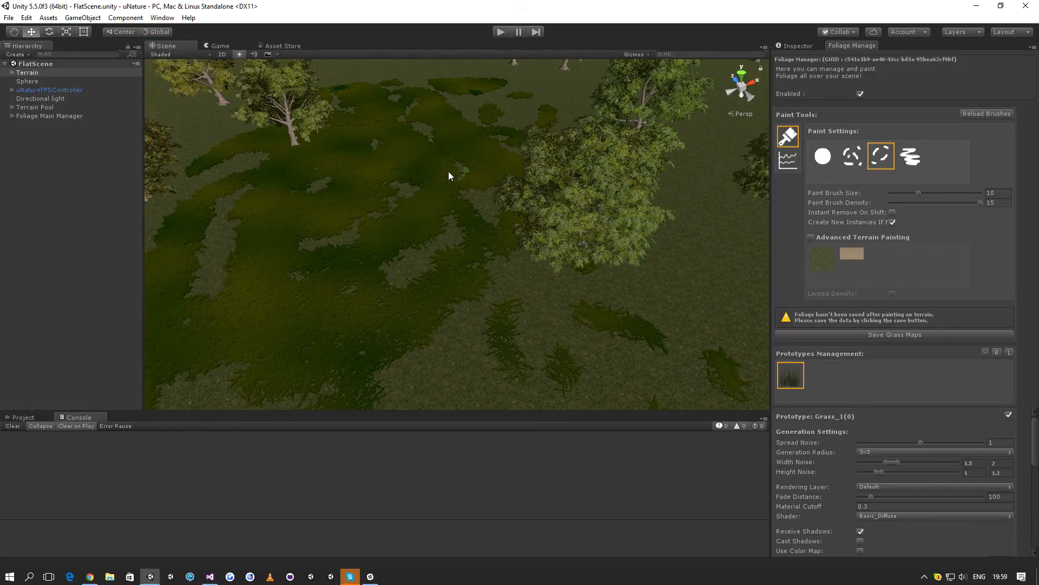
Paint more Grass_1 strokes around the painted area with the Mask_3 brush.
{"action": "left_click", "coordinate": [909, 163]}
{"action": "right_click_drag", "start_coordinate": [607, 275], "coordinate": [608, 275]}
{"action": "left_click_drag", "start_coordinate": [533, 295], "coordinate": [489, 306]}
{"action": "right_click_drag", "start_coordinate": [489, 307], "coordinate": [488, 306]}
{"action": "left_click_drag", "start_coordinate": [339, 272], "coordinate": [255, 193]}
{"action": "right_click_drag", "start_coordinate": [255, 192], "coordinate": [255, 193]}
{"action": "left_click_drag", "start_coordinate": [271, 142], "coordinate": [293, 116]}
{"action": "mouse_move", "coordinate": [433, 365]}
{"action": "right_mouse_down"}
{"action": "mouse_move", "coordinate": [425, 371]}
{"action": "mouse_move", "coordinate": [459, 209]}
{"action": "right_mouse_up"}
{"action": "left_click_drag", "start_coordinate": [459, 209], "coordinate": [412, 261]}
{"action": "mouse_move", "coordinate": [412, 261]}
{"action": "right_mouse_down"}
{"action": "mouse_move", "coordinate": [505, 257]}
{"action": "mouse_move", "coordinate": [529, 225]}
{"action": "mouse_move", "coordinate": [626, 223]}
{"action": "mouse_move", "coordinate": [833, 273]}
{"action": "right_mouse_up"}
Save the painted grass maps, and deselect the Mask_3 brush and the Grass_1 prototype.
{"action": "left_click", "coordinate": [872, 336]}
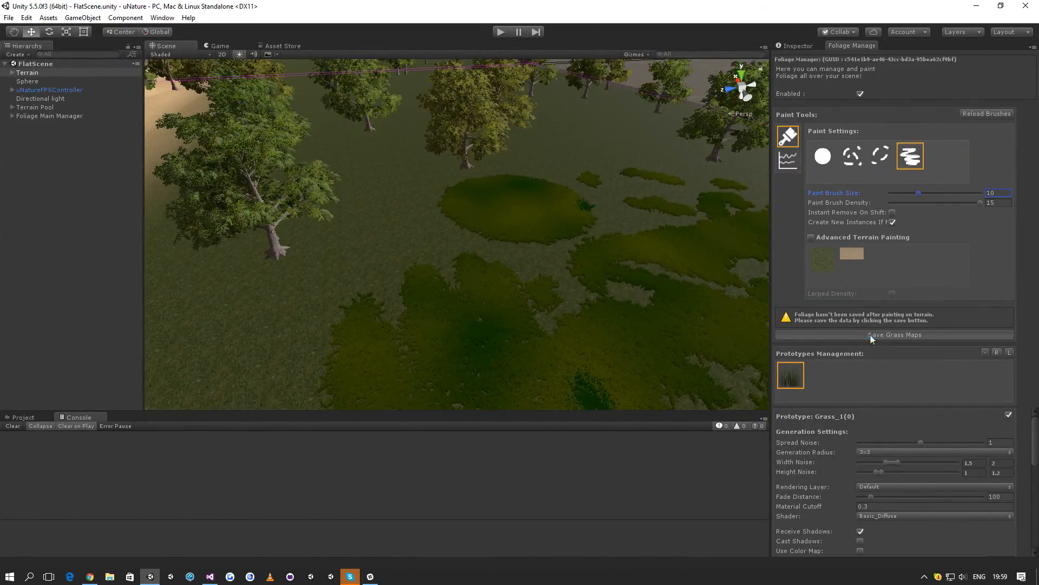
{"action": "left_click", "coordinate": [21, 417]}
{"action": "left_click", "coordinate": [905, 163]}
{"action": "left_click", "coordinate": [791, 332]}
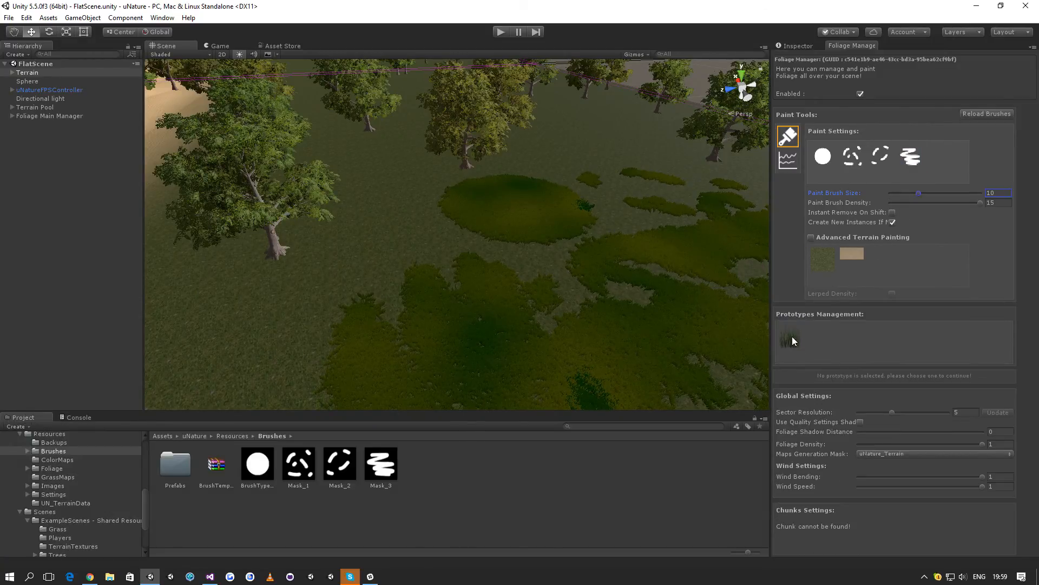